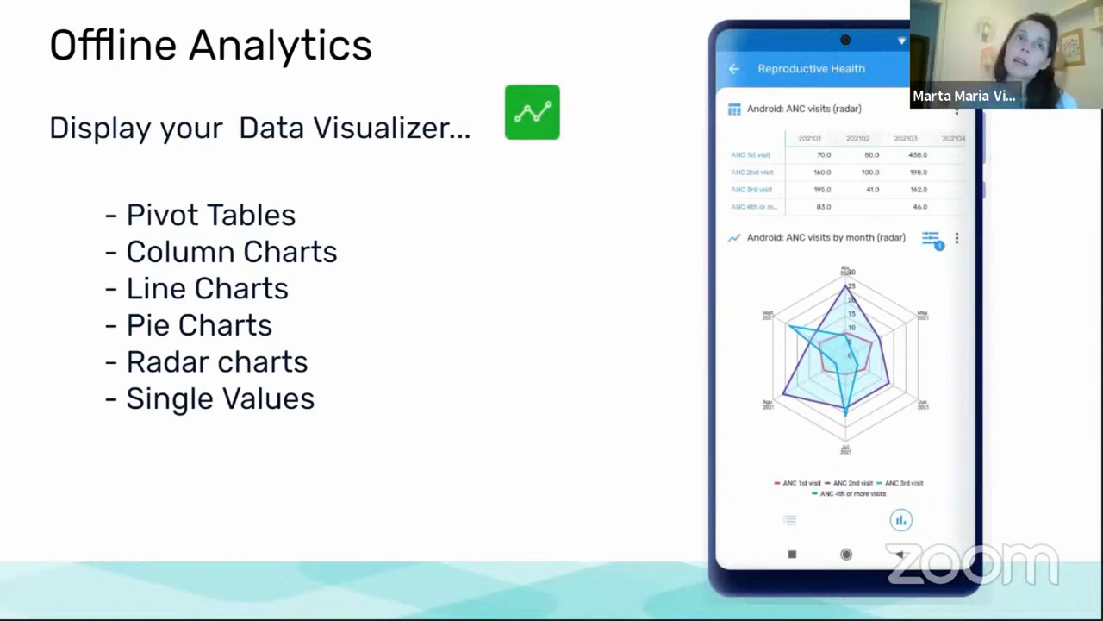
key("Right")
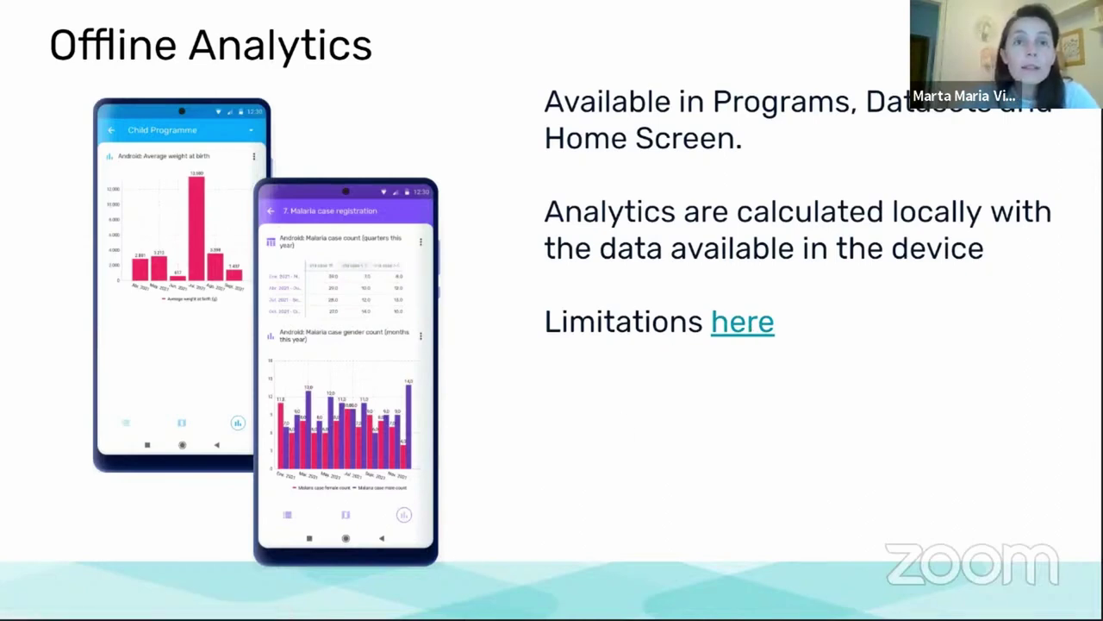
Scroll the Visual configurations documentation down to the Local Analytics Limitations section
key("alt+Tab")
scroll(456, 187, "down", 3)
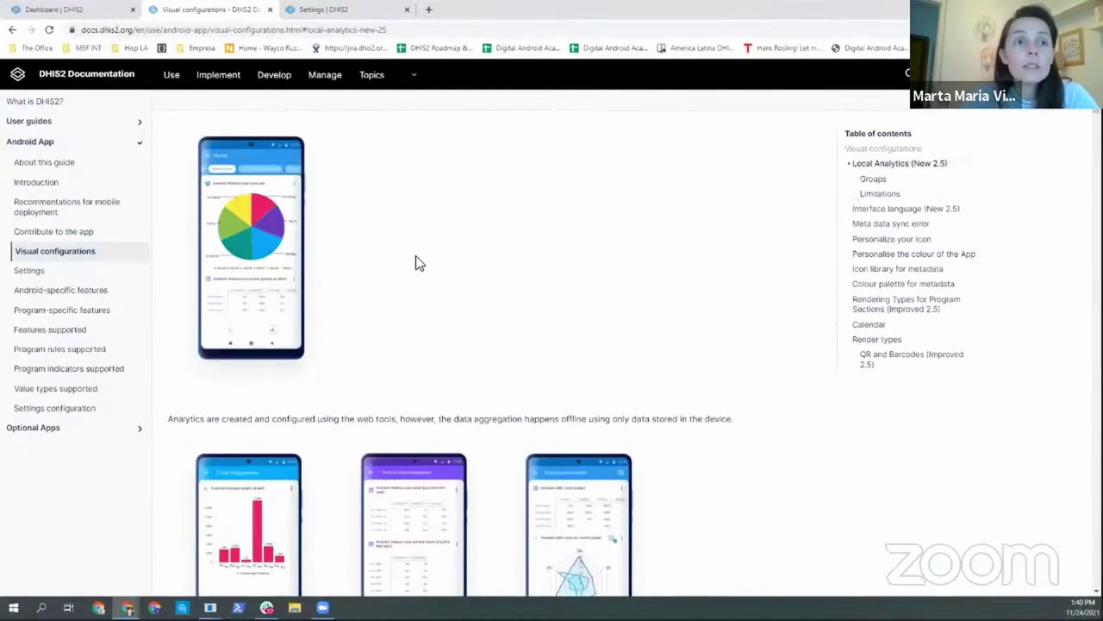
scroll(415, 263, "down", 10)
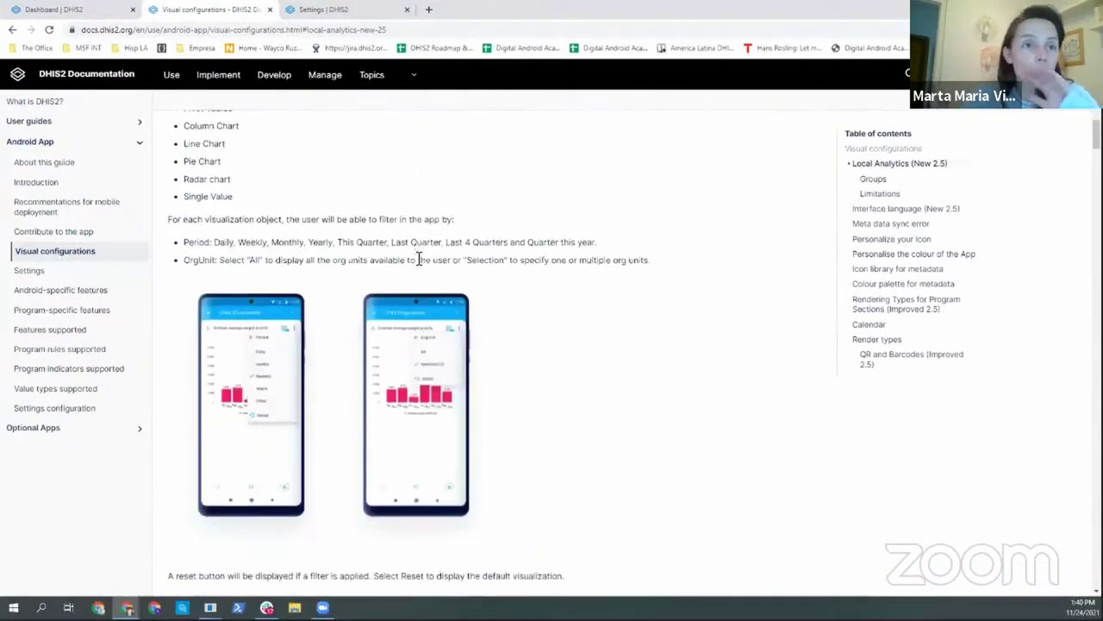
scroll(416, 260, "down", 10)
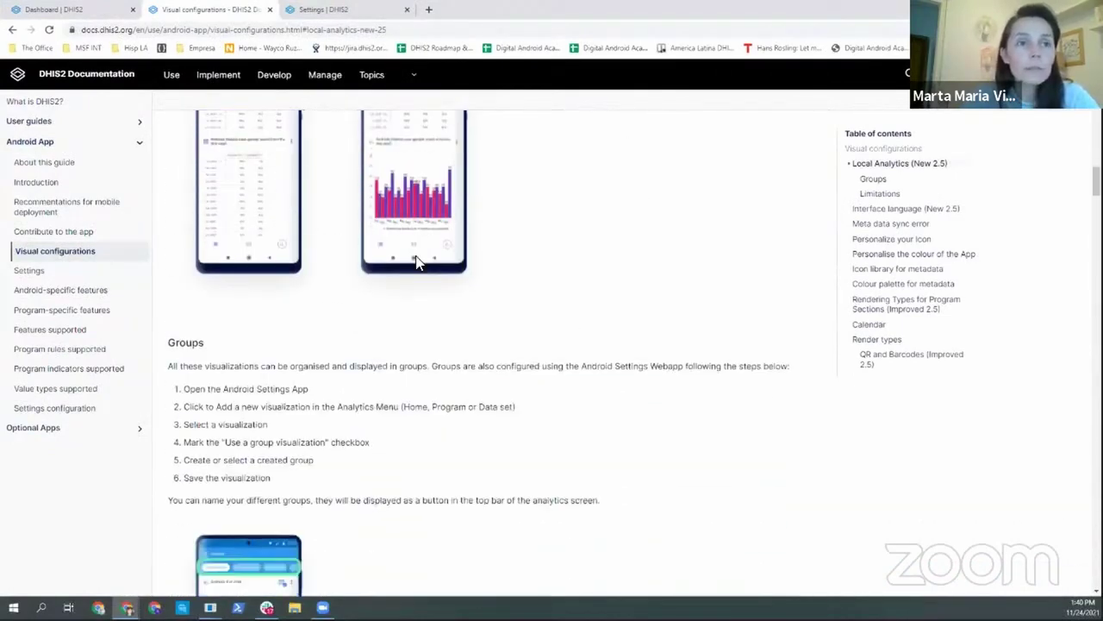
scroll(415, 261, "down", 10)
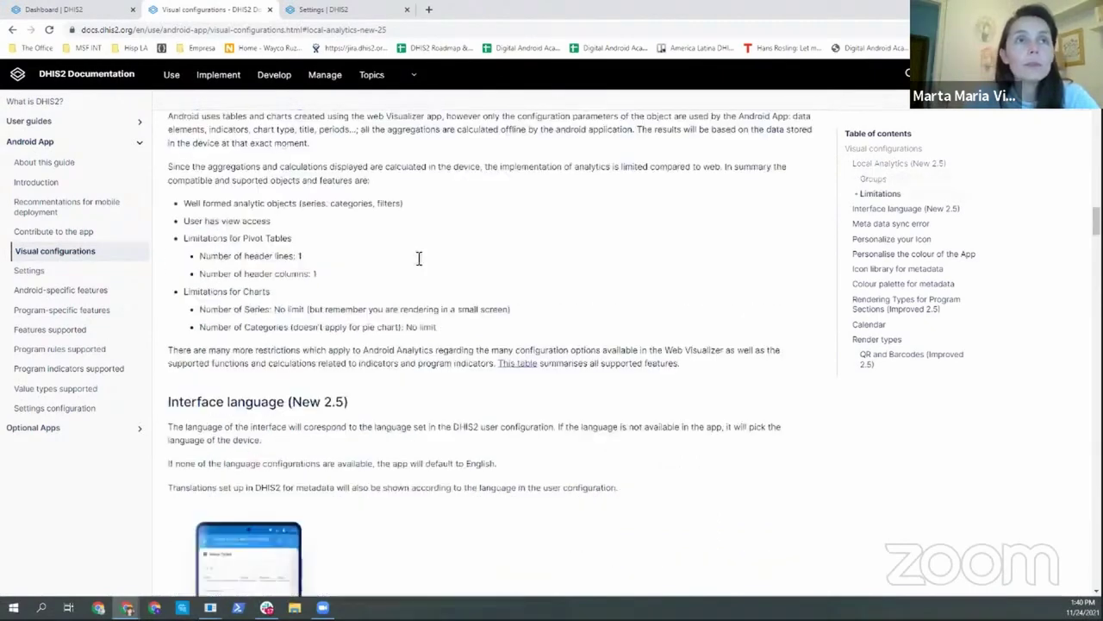
scroll(307, 202, "up", 1)
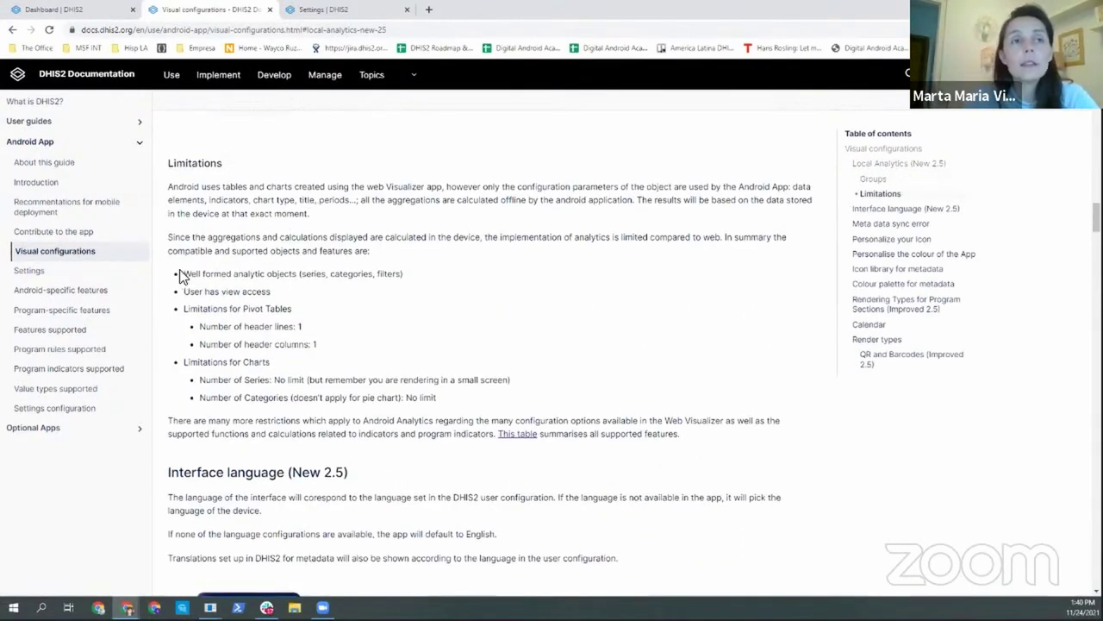
Highlight the well-formed analytic objects requirement and the Limitations for Pivot Tables line
left_click_drag(189, 274, 408, 283)
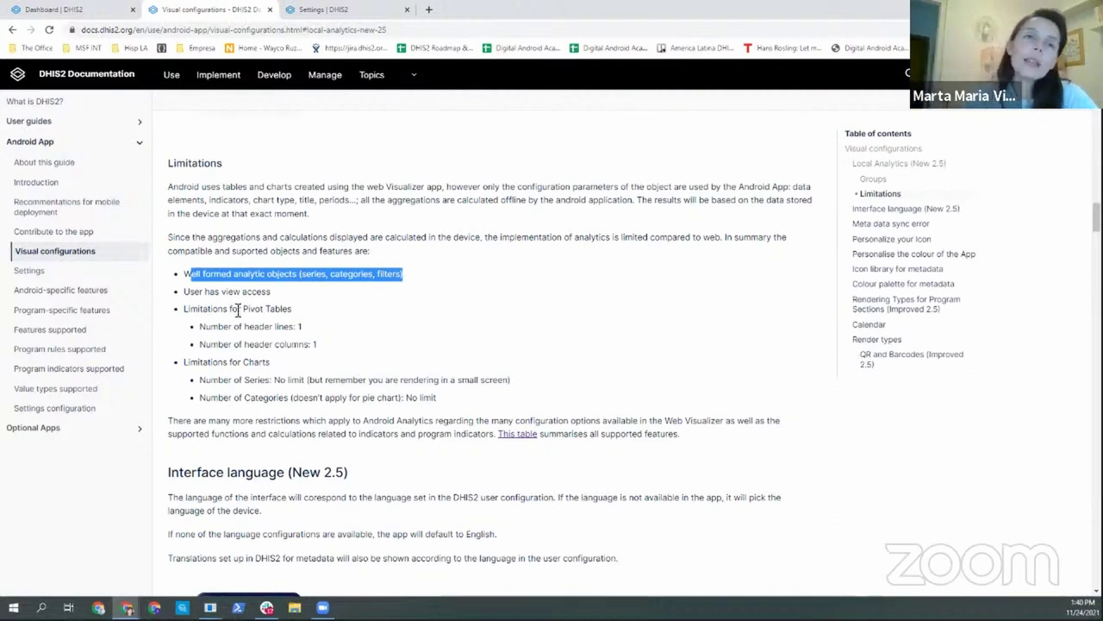
left_click(212, 307)
left_click_drag(212, 308, 296, 312)
left_click(297, 312)
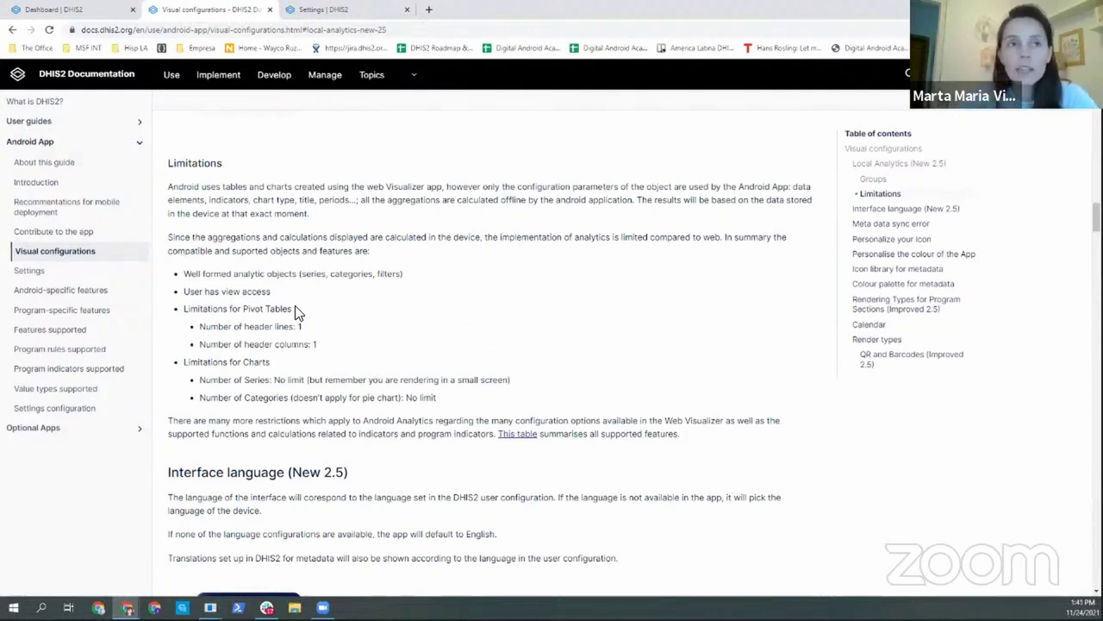
scroll(298, 311, "down", 1)
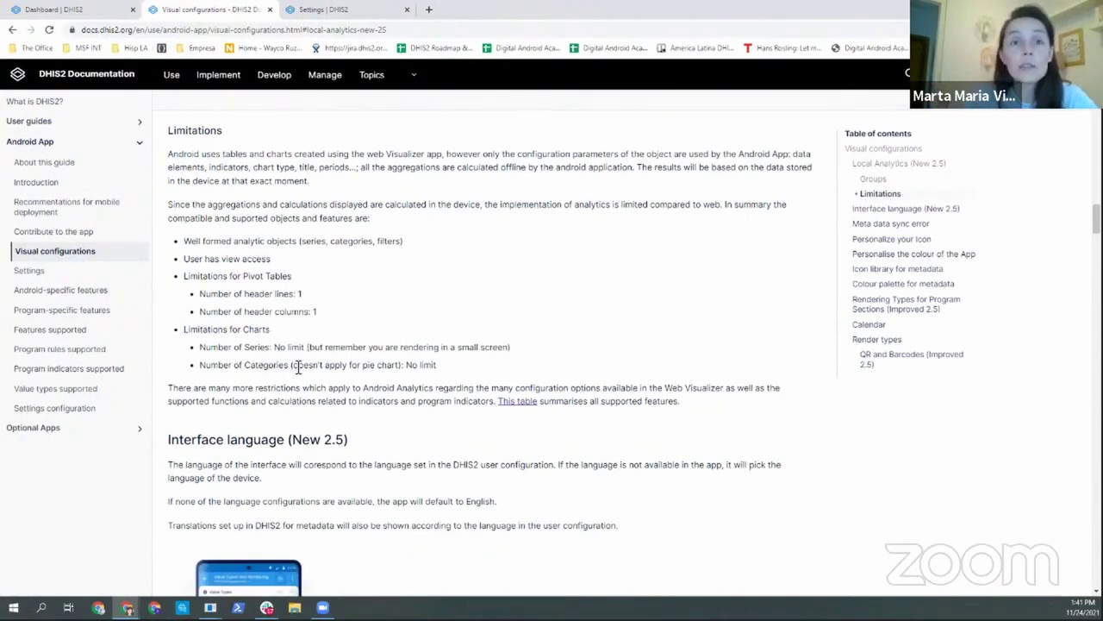
scroll(293, 371, "up", 1)
scroll(296, 366, "up", 1)
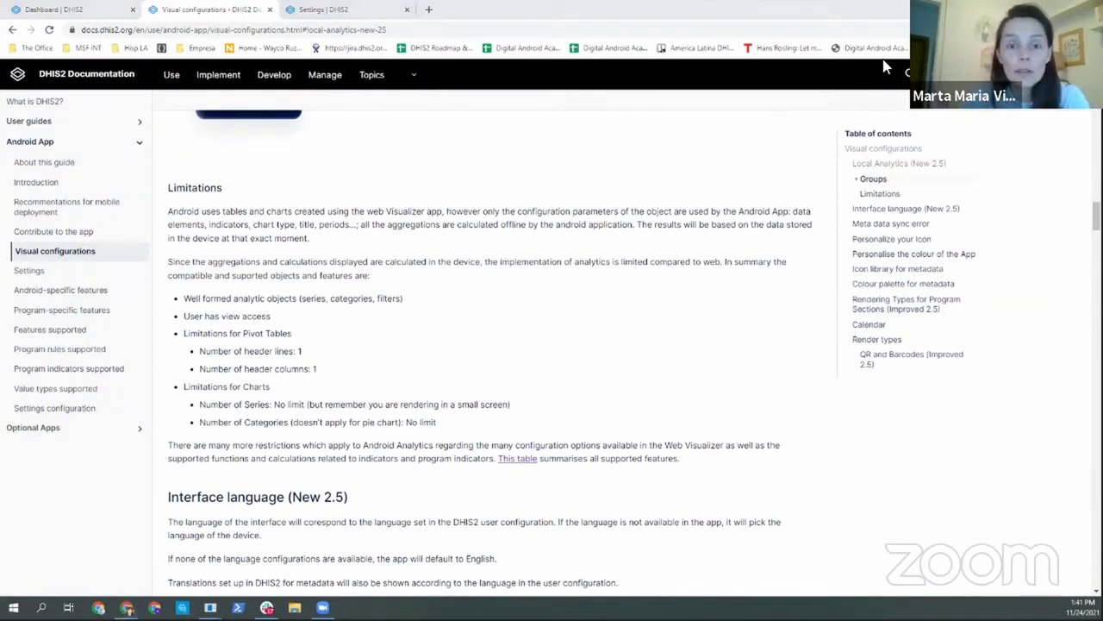
Return to the slideshow and advance to the slide on period and Org Unit filtering
key("alt+Tab")
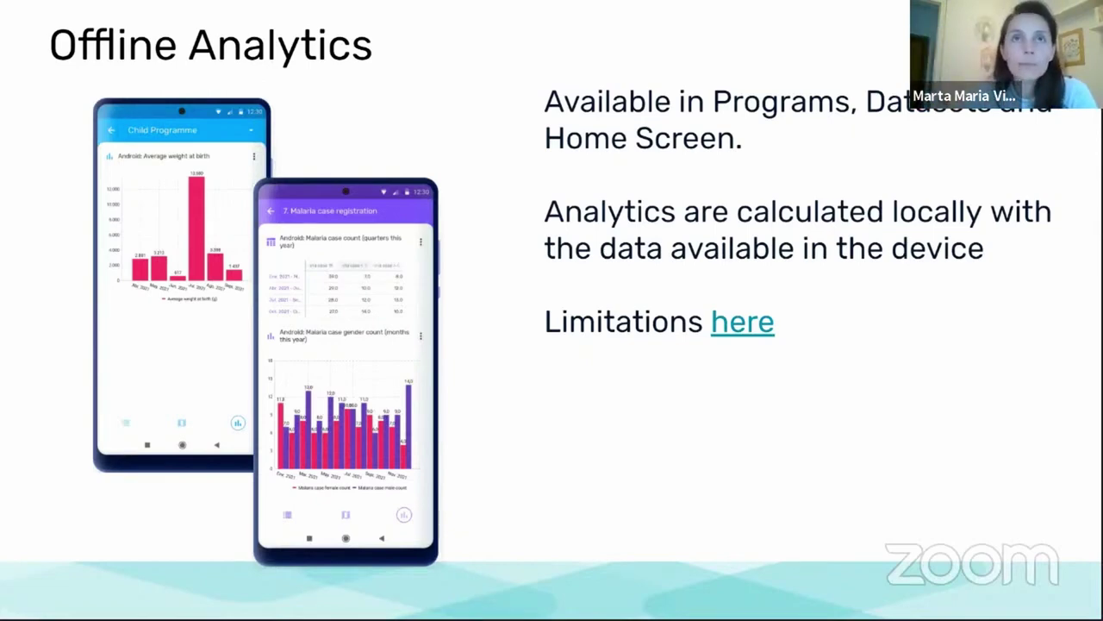
left_click(767, 341)
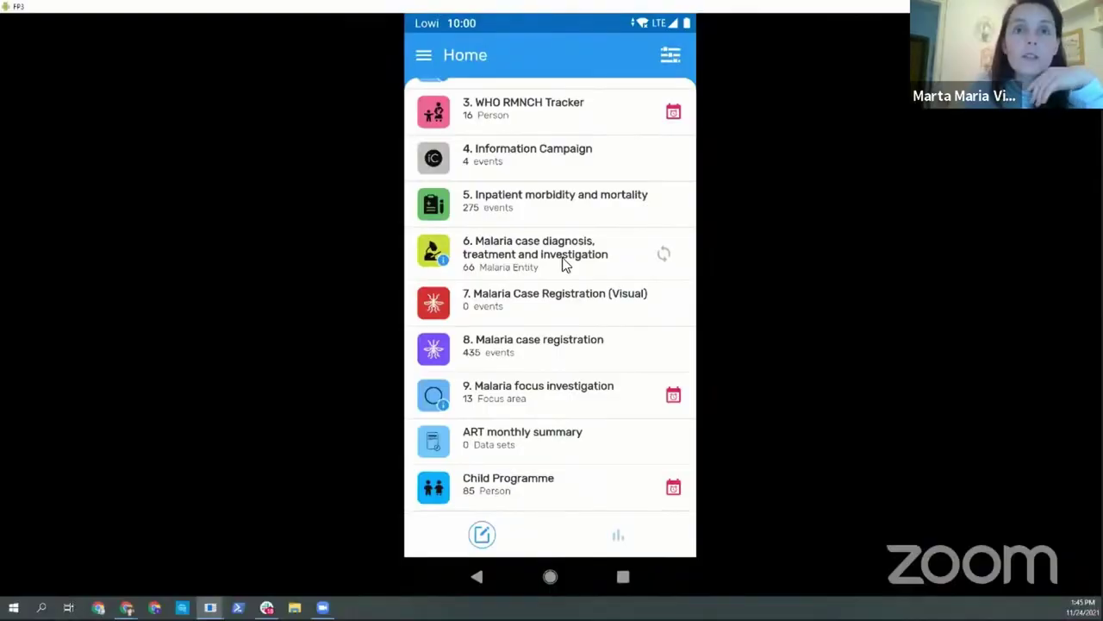
View the Child Health data set's immunization analytics charts, then go back to Home
scroll(563, 263, "up", 2)
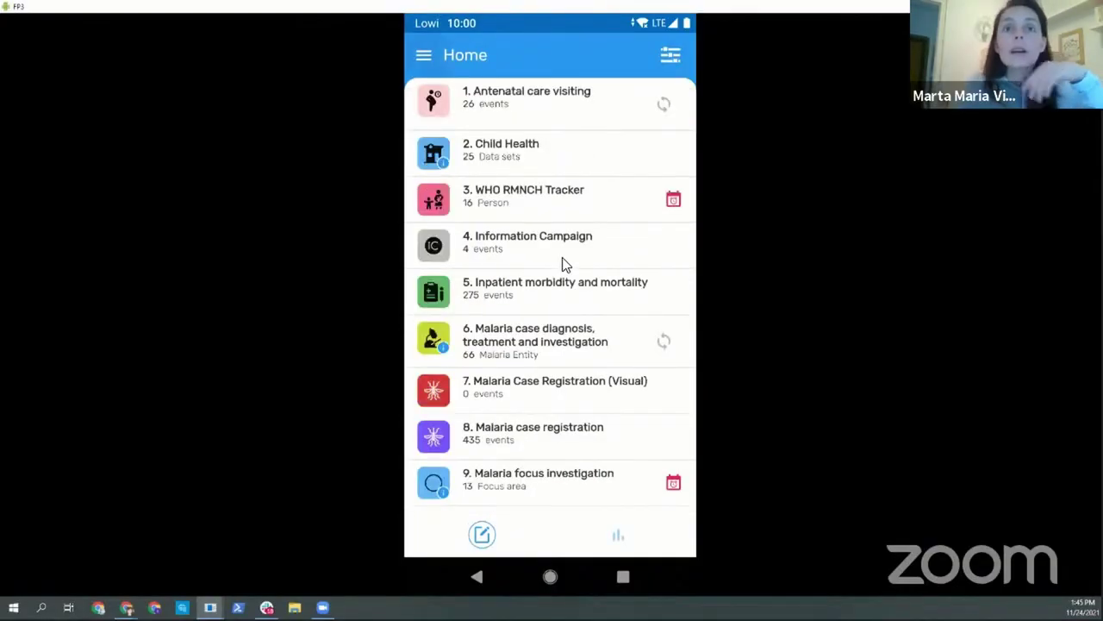
left_click(620, 536)
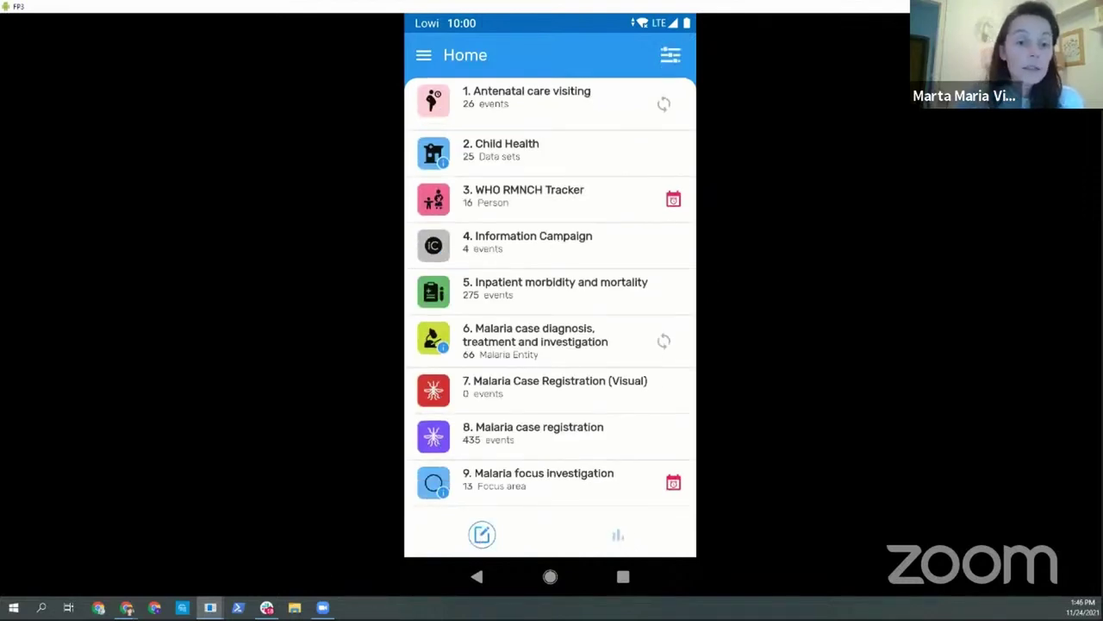
left_click(552, 167)
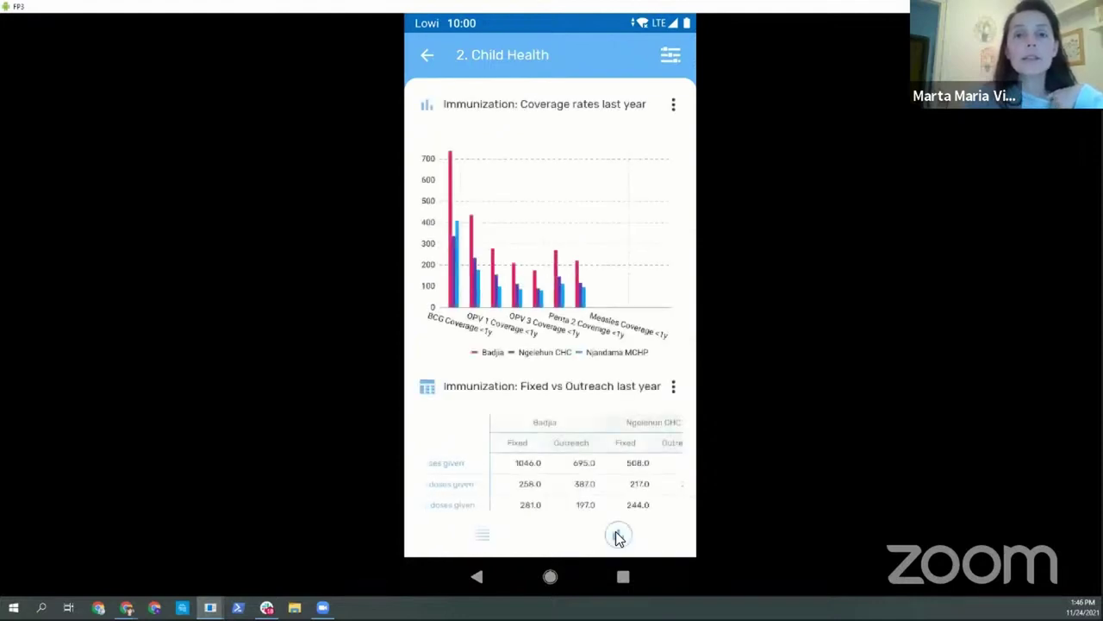
left_click(431, 55)
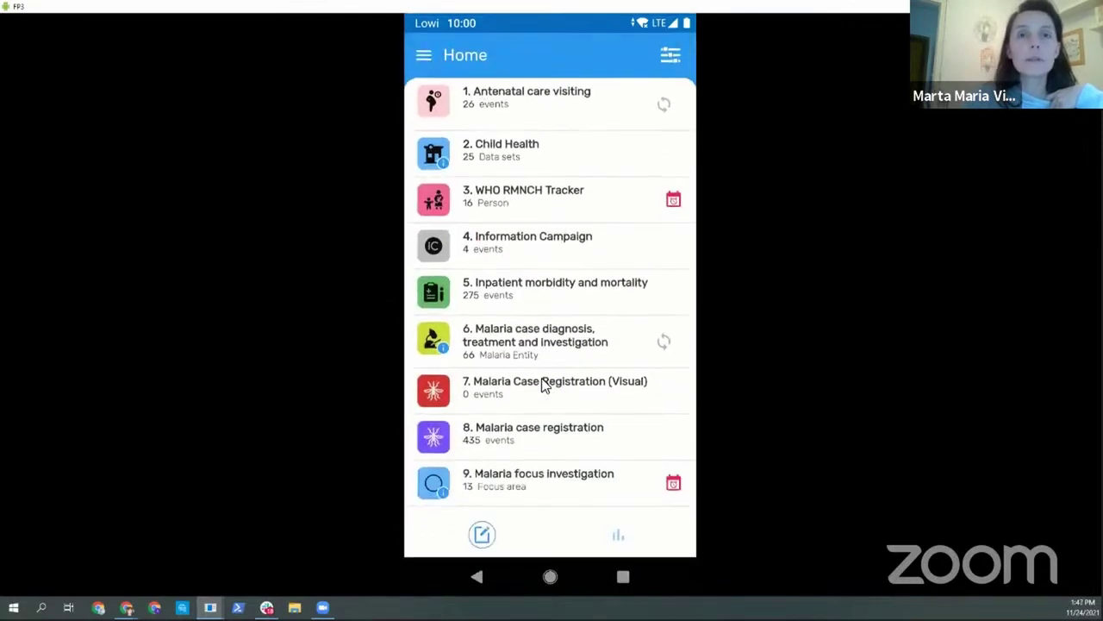
left_click(552, 340)
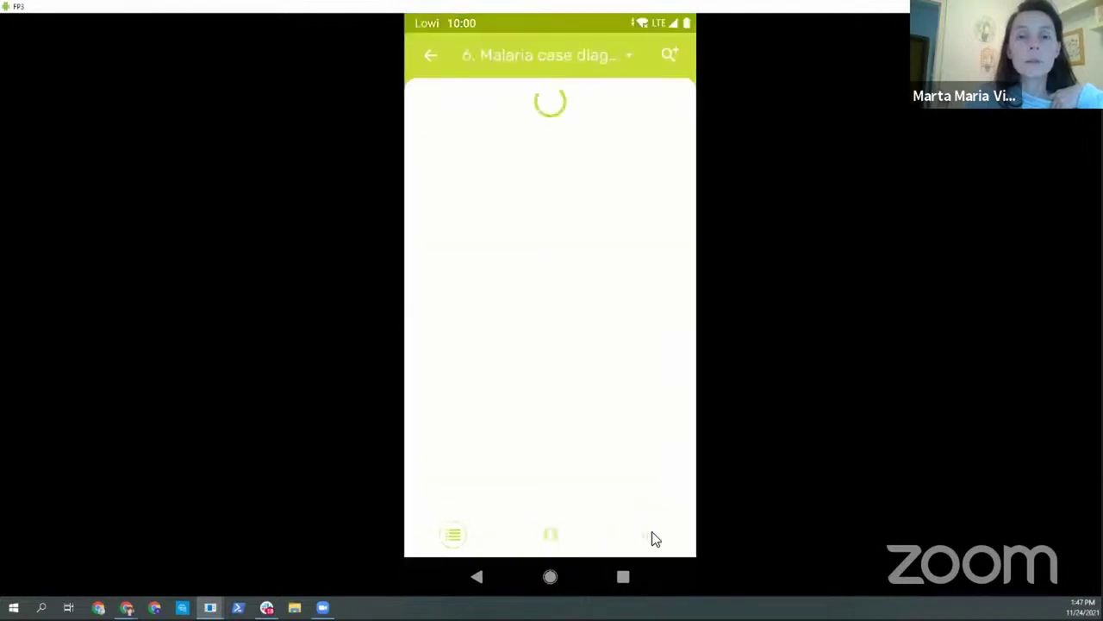
left_click(652, 536)
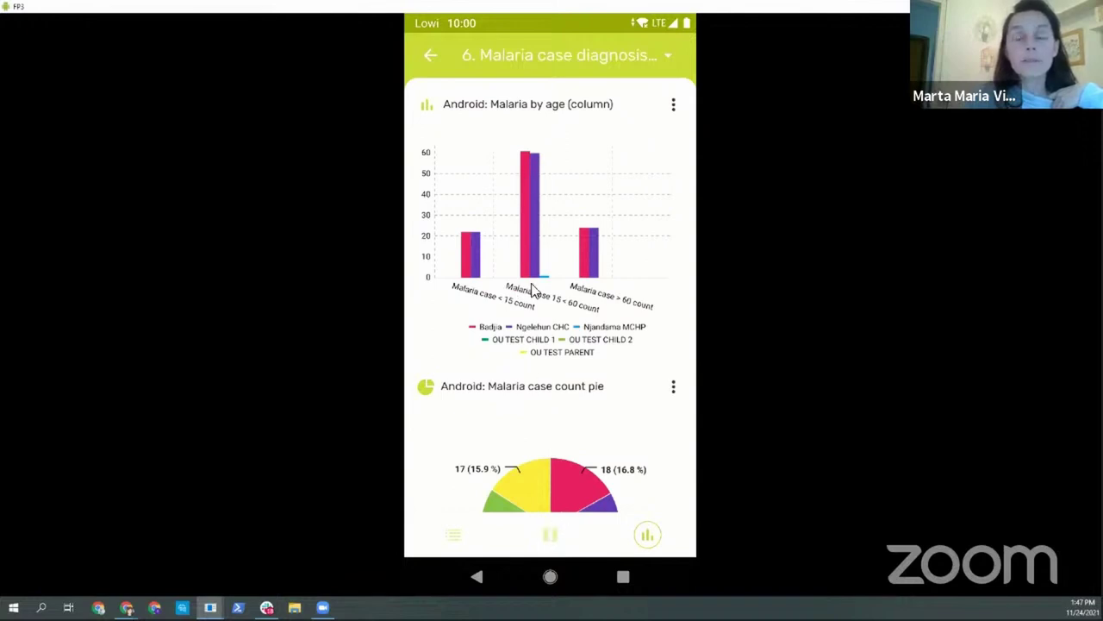
scroll(532, 291, "down", 2)
scroll(532, 290, "up", 2)
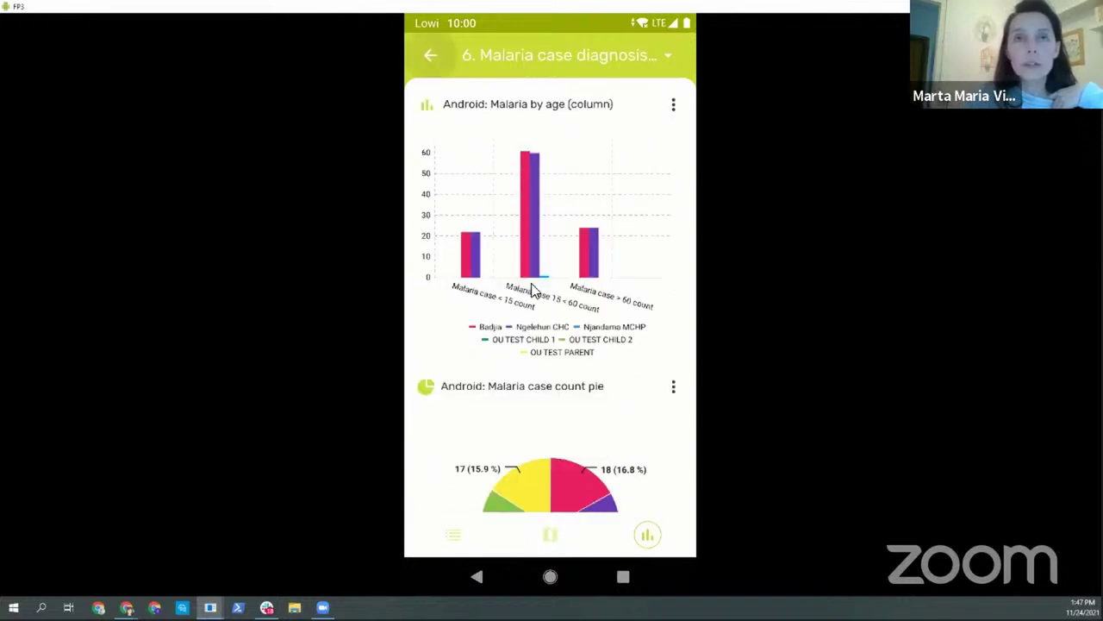
left_click(433, 56)
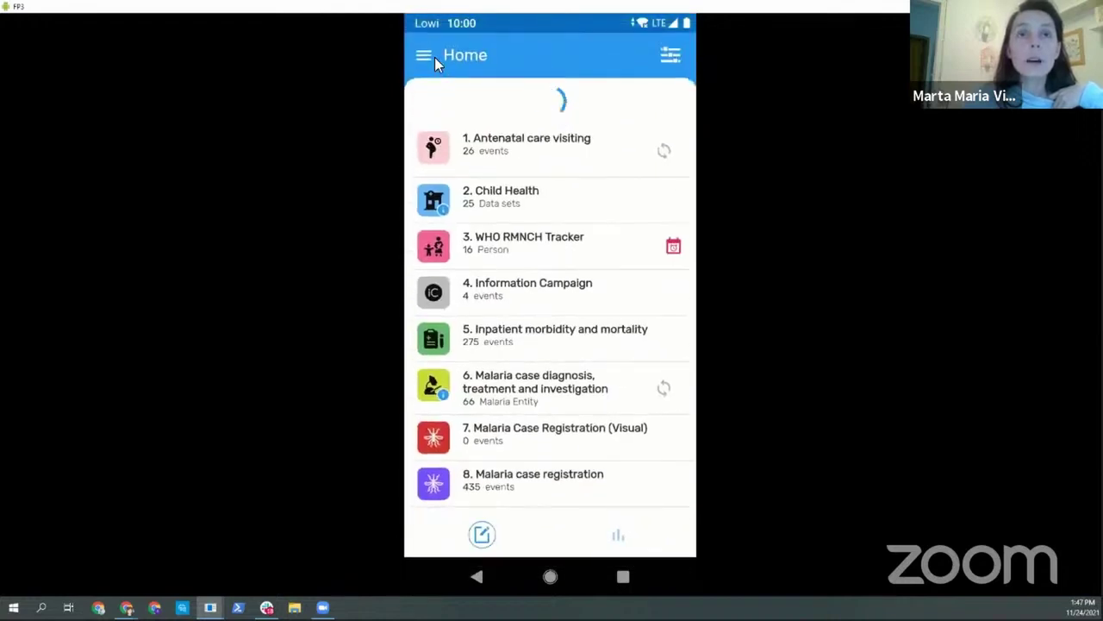
Open the home analytics and bring up the Malaria Program group's case details table
left_click(617, 534)
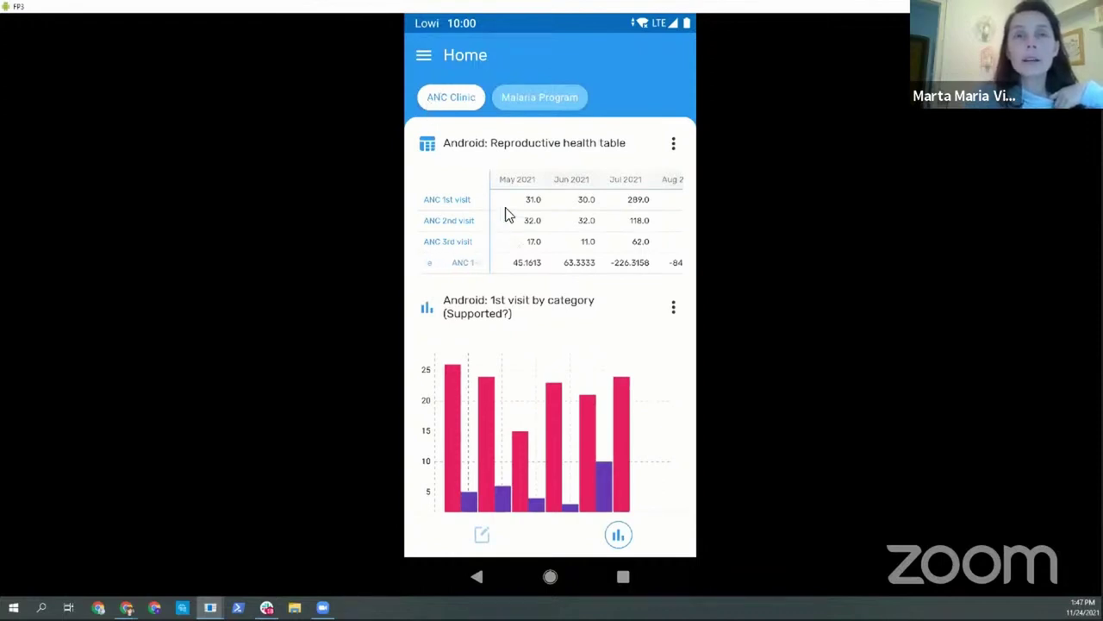
scroll(505, 283, "down", 5)
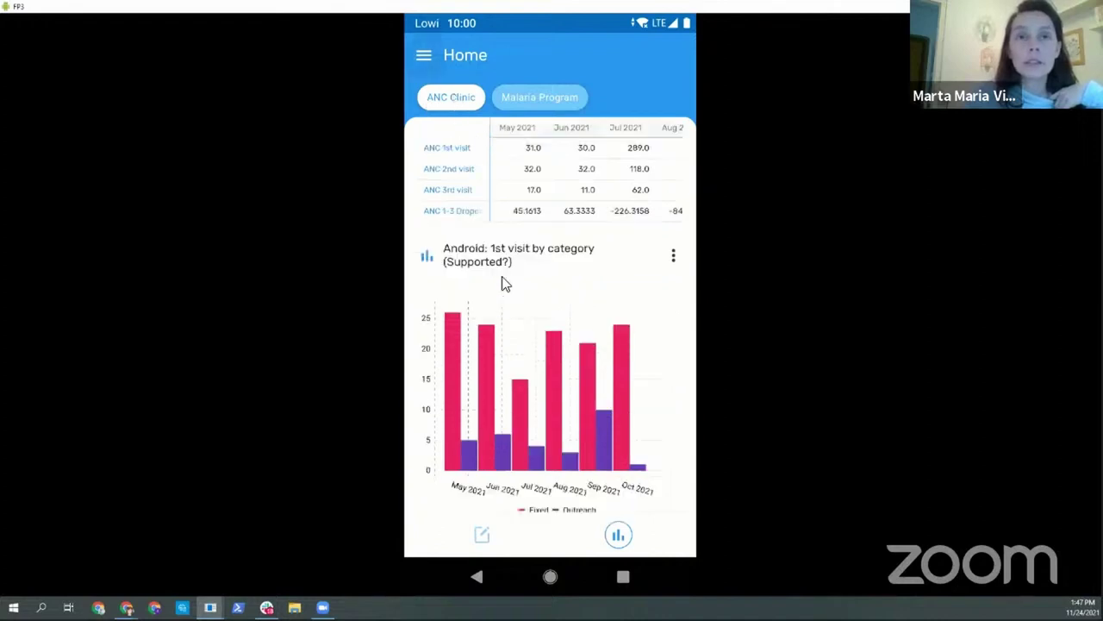
scroll(505, 283, "down", 5)
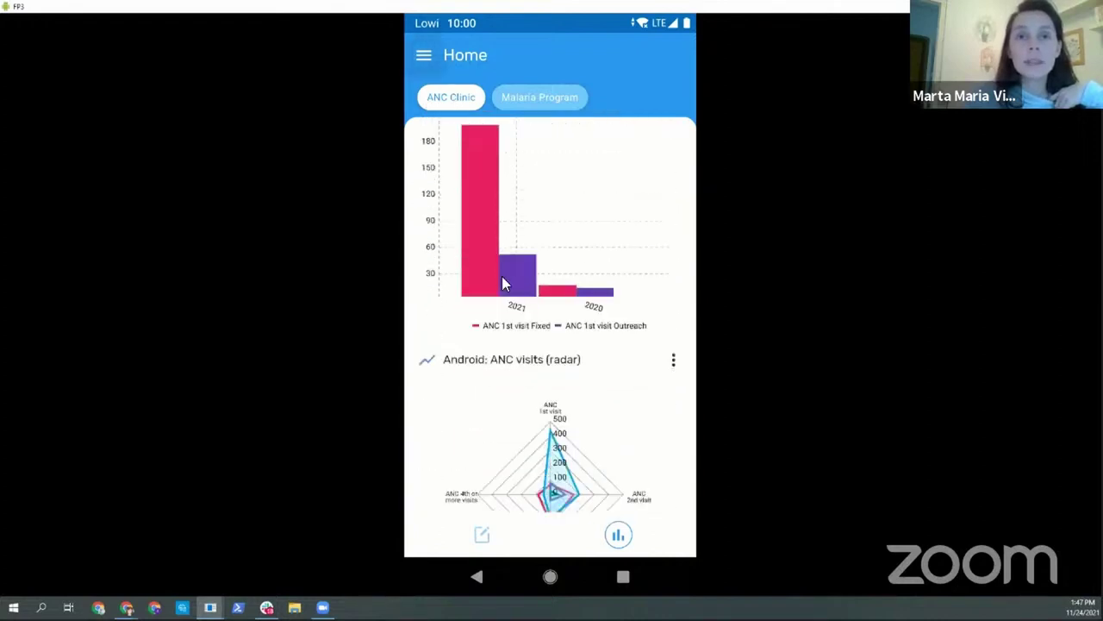
scroll(506, 283, "up", 10)
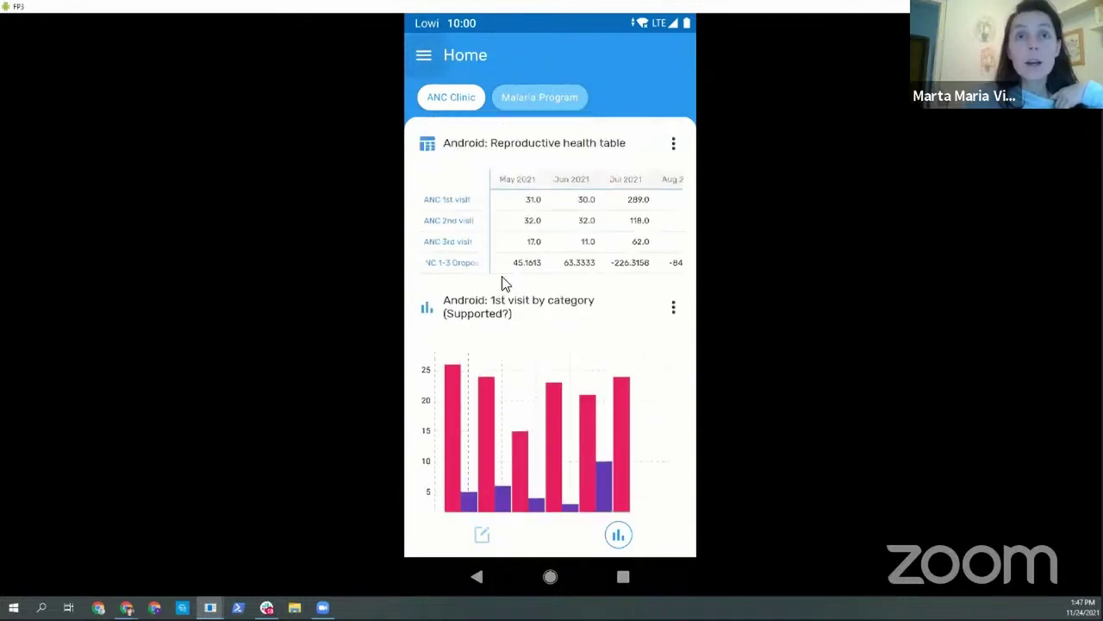
left_click(533, 106)
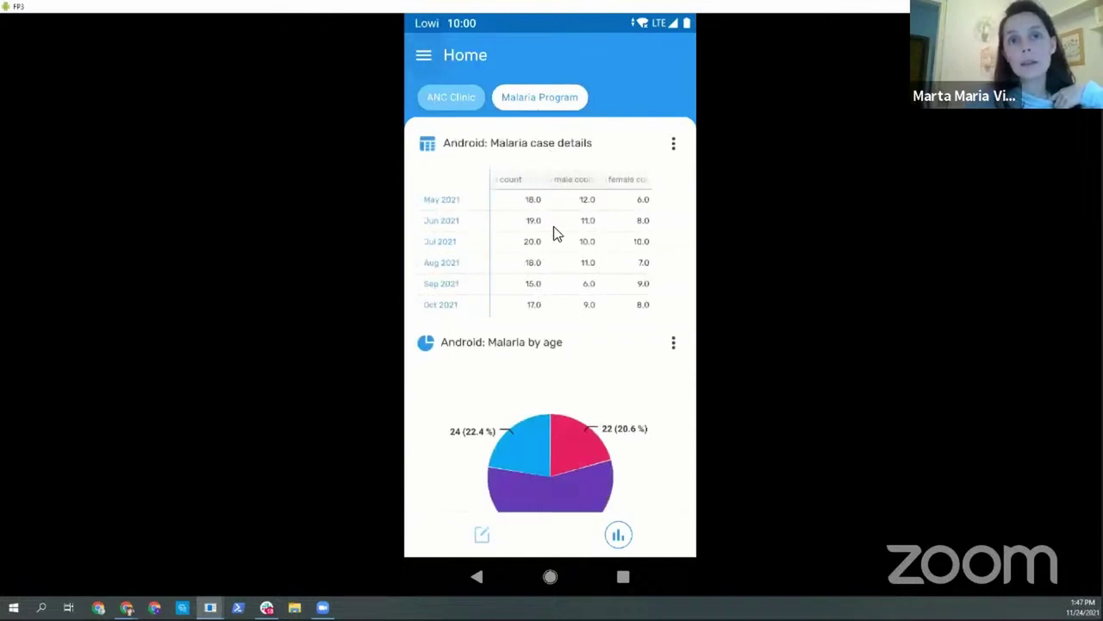
scroll(556, 233, "down", 5)
scroll(556, 233, "down", 10)
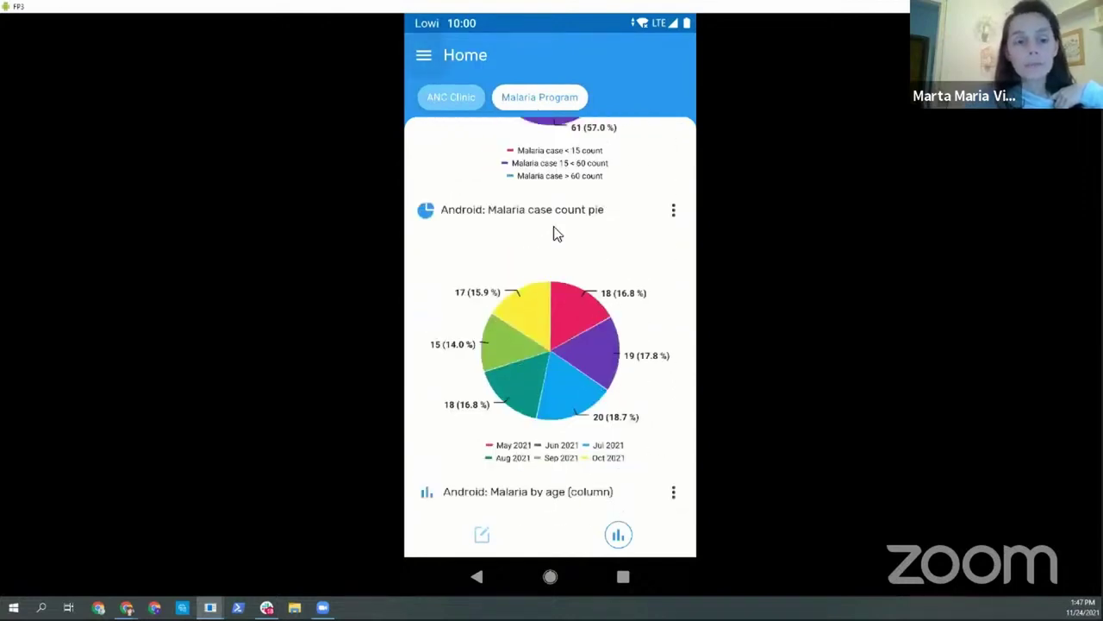
scroll(556, 233, "up", 3)
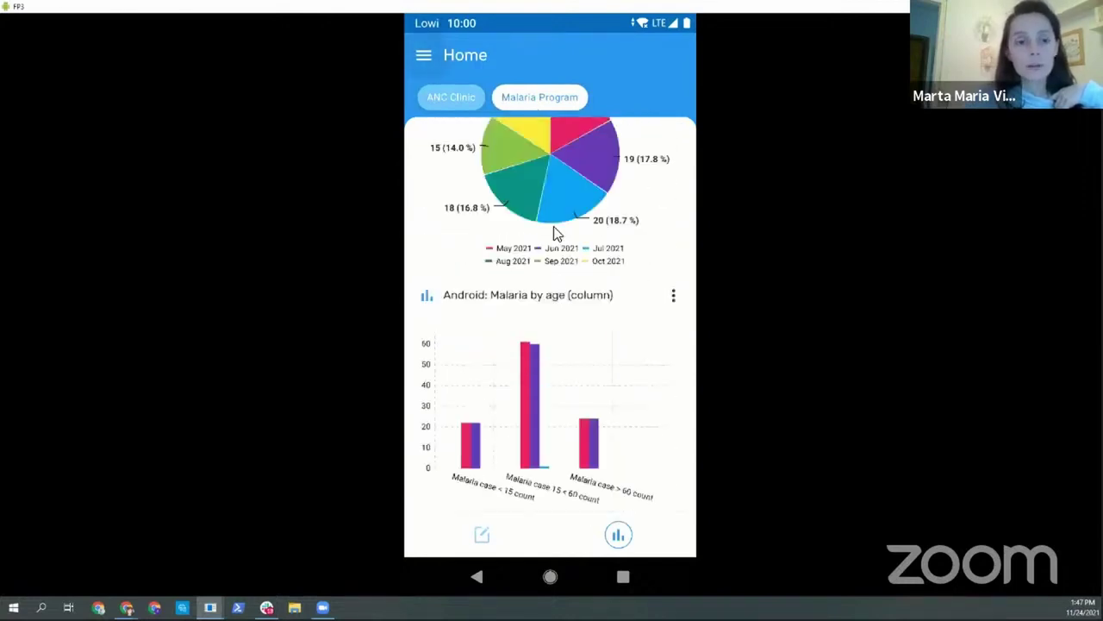
scroll(554, 233, "up", 6)
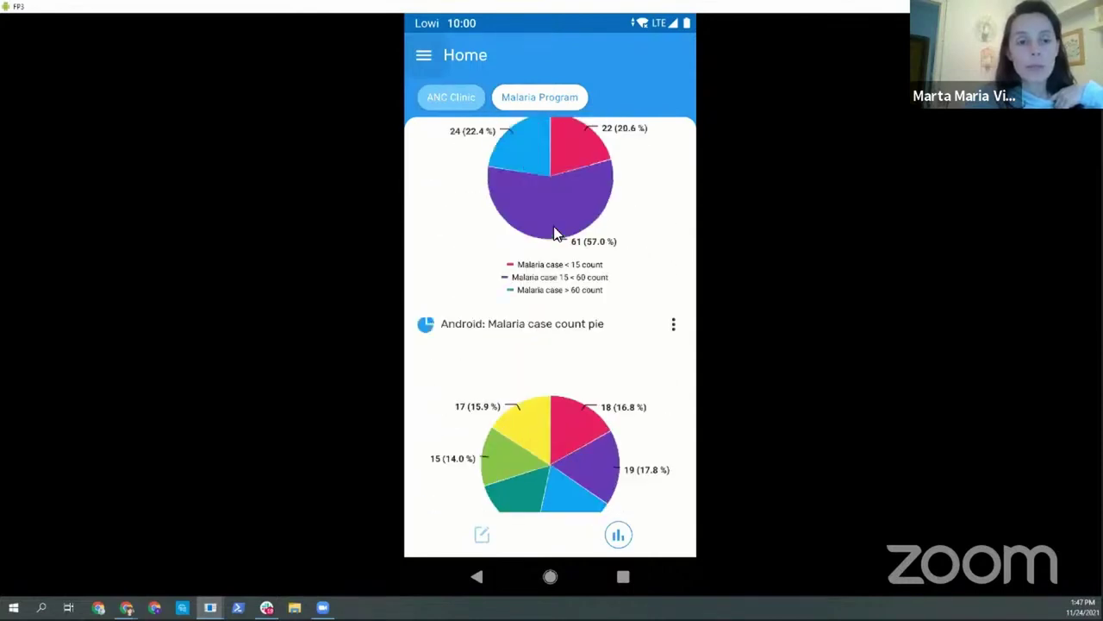
scroll(555, 231, "up", 6)
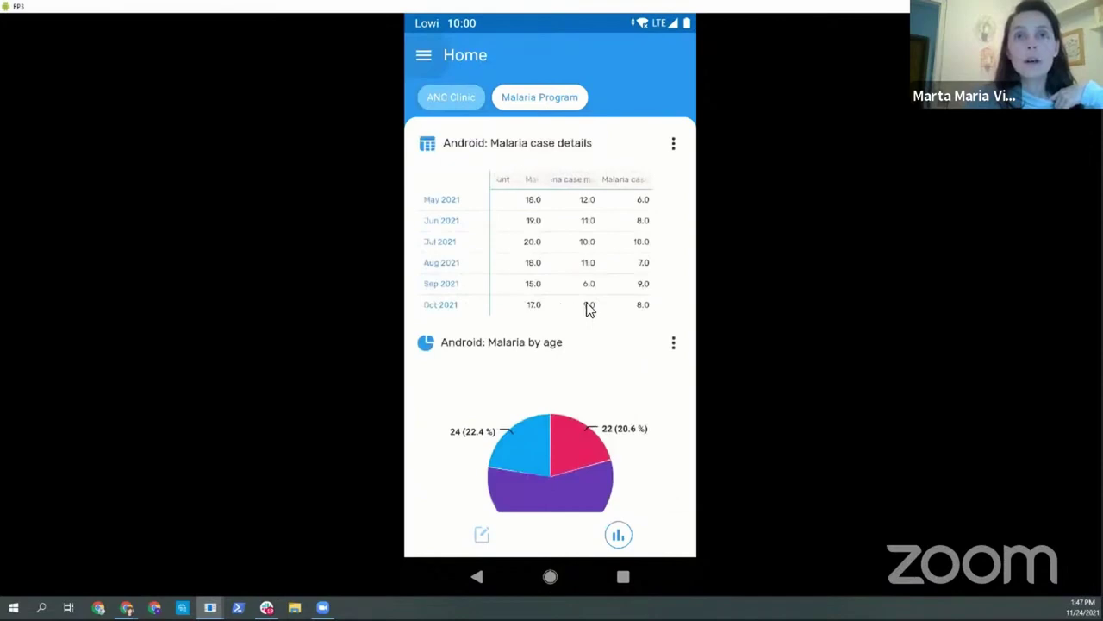
Display the Malaria case details first as a bar chart, then as a line chart
left_click(675, 146)
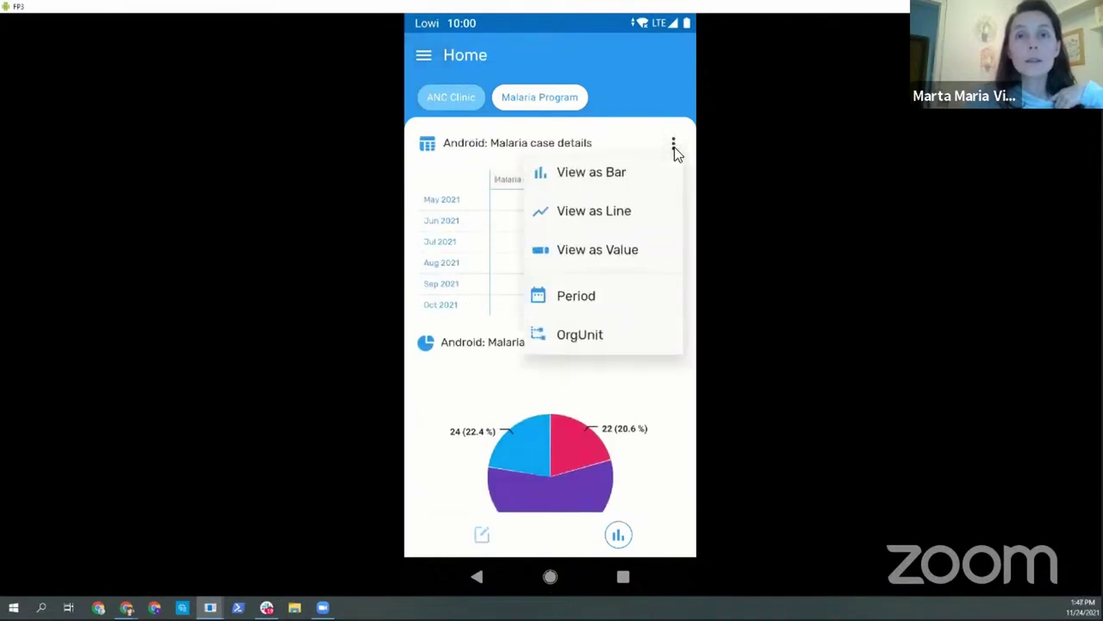
left_click(606, 173)
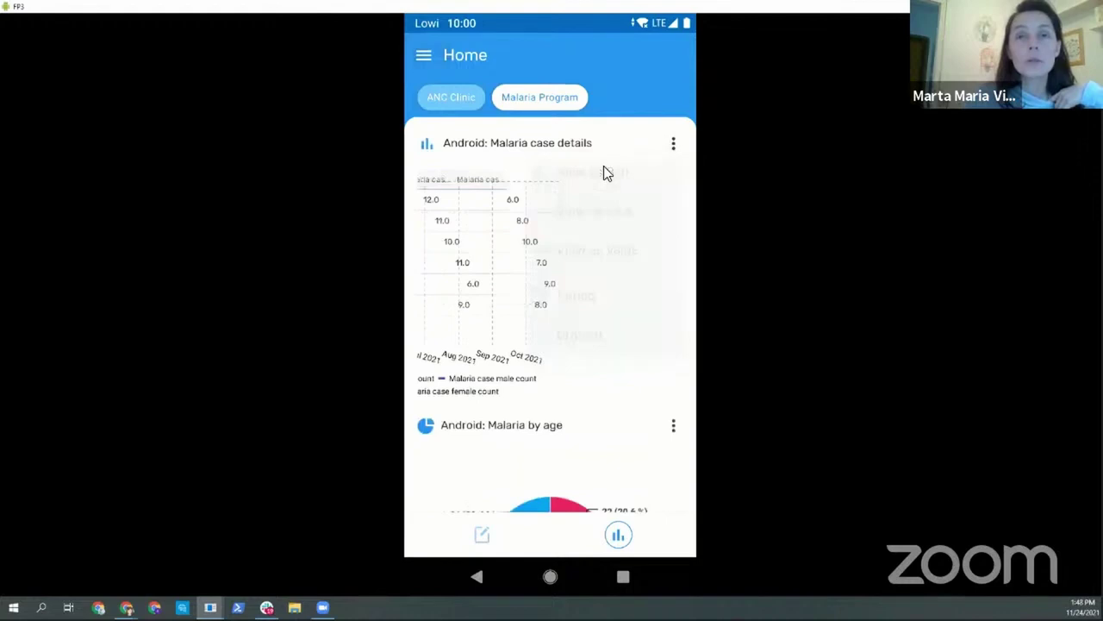
left_click(675, 148)
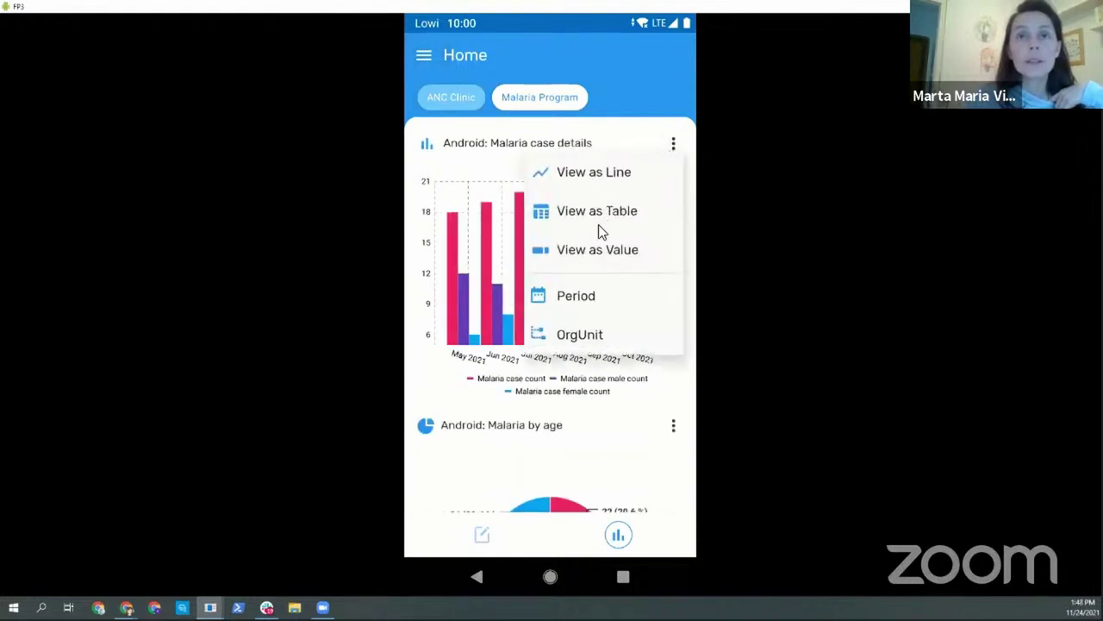
left_click(624, 173)
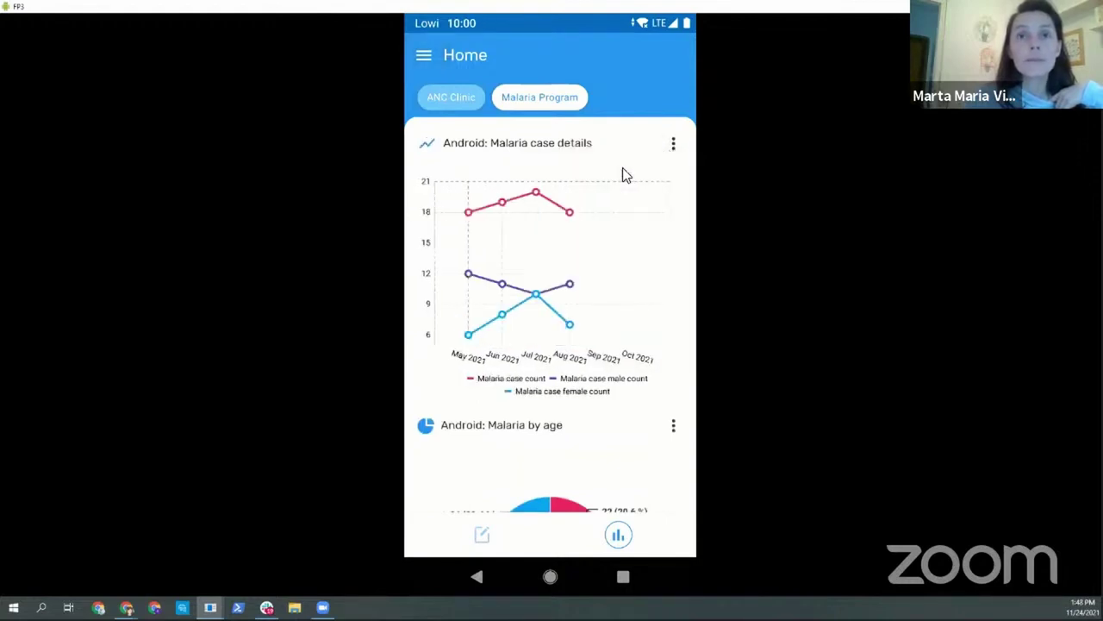
Show the case details as single values, restore the table, and open the age pie's options
left_click(674, 143)
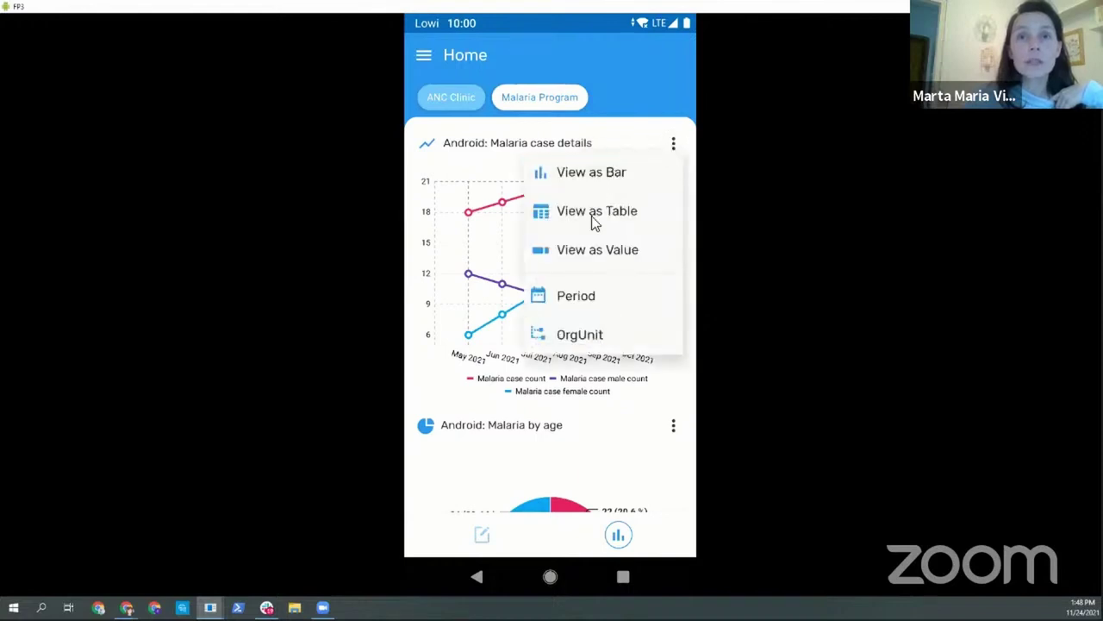
left_click(606, 250)
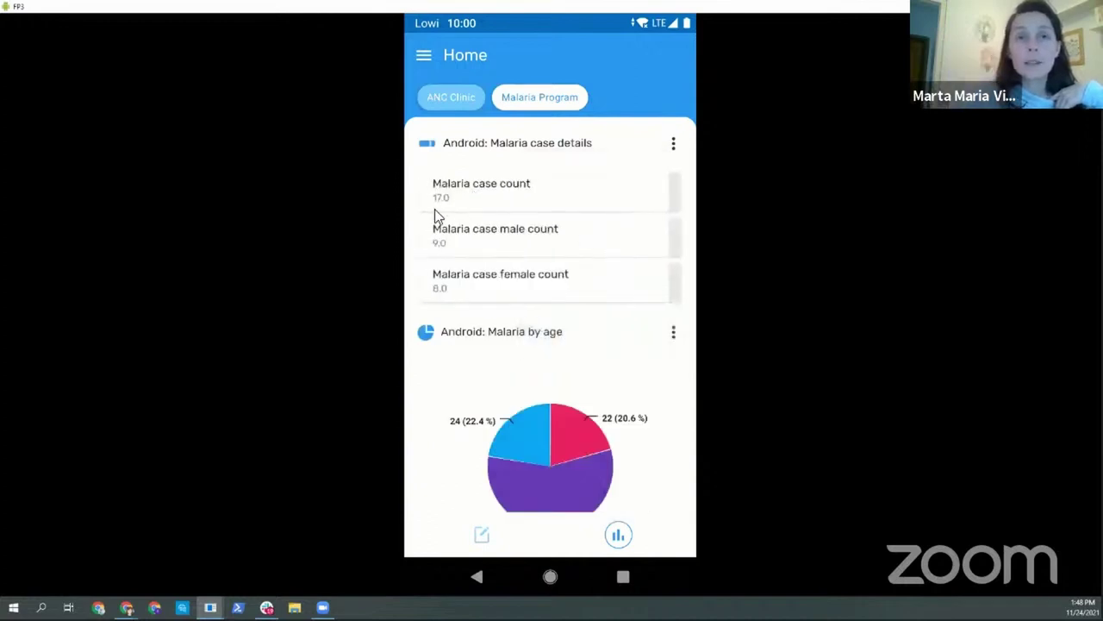
left_click(674, 147)
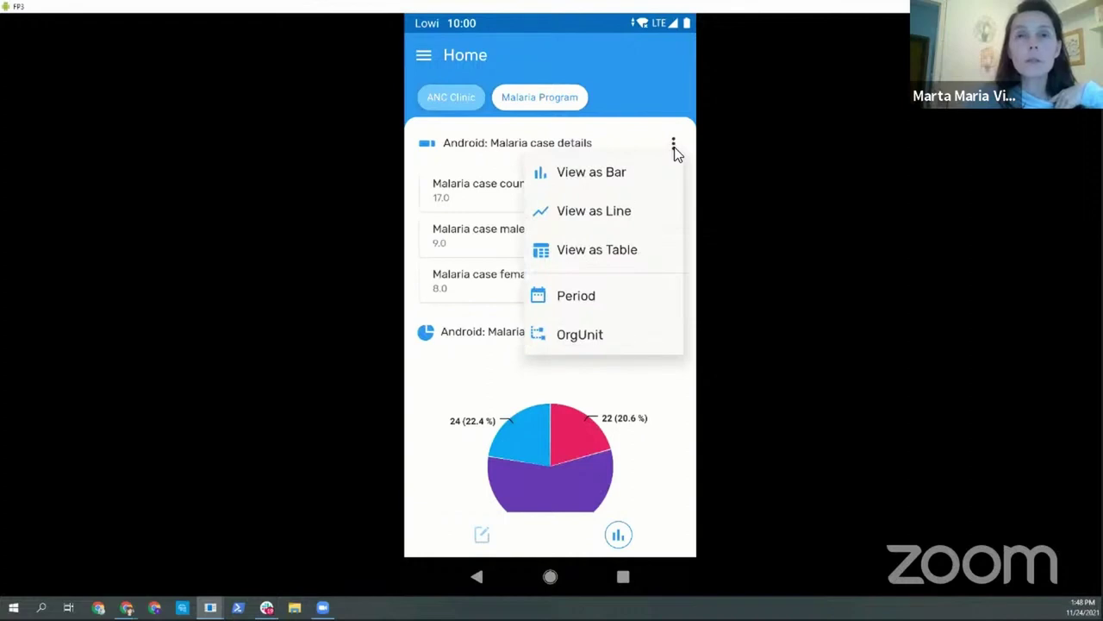
left_click(606, 250)
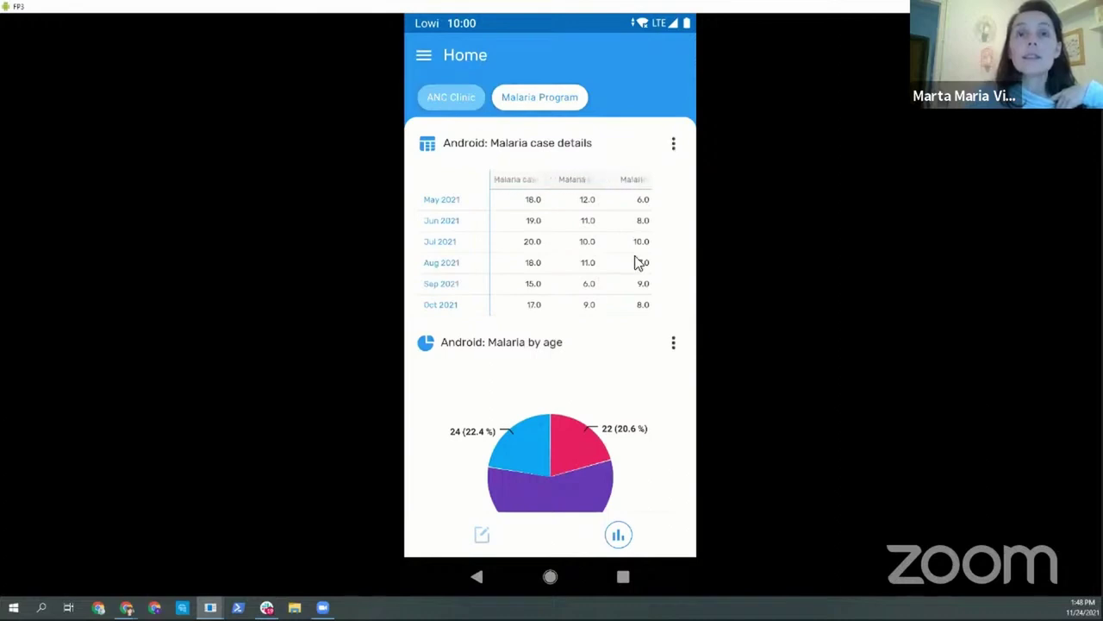
scroll(638, 261, "down", 1)
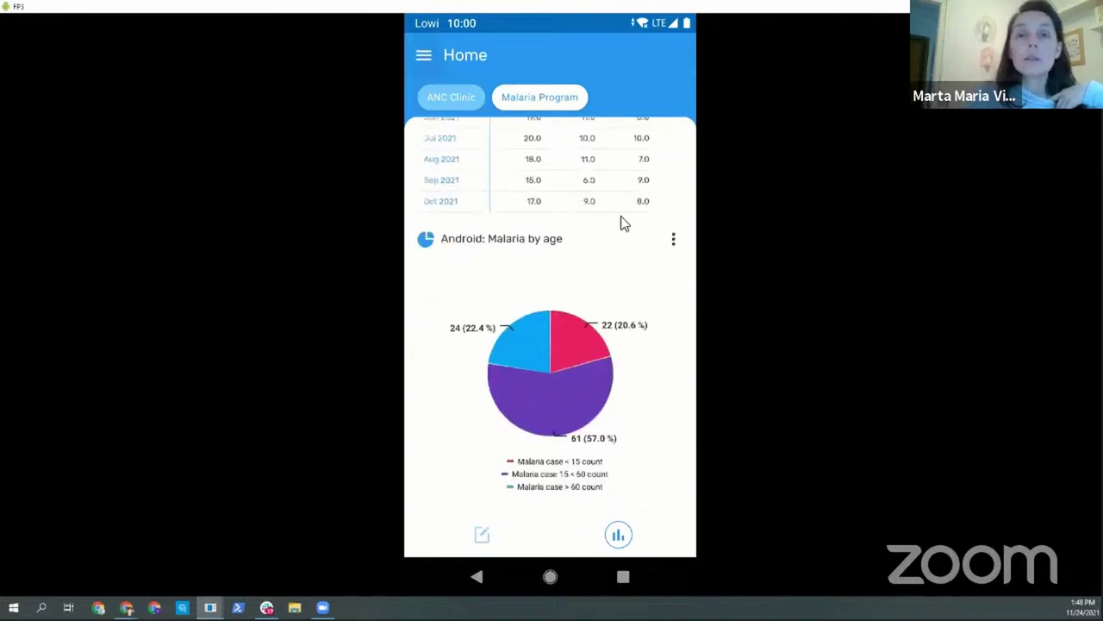
left_click(674, 241)
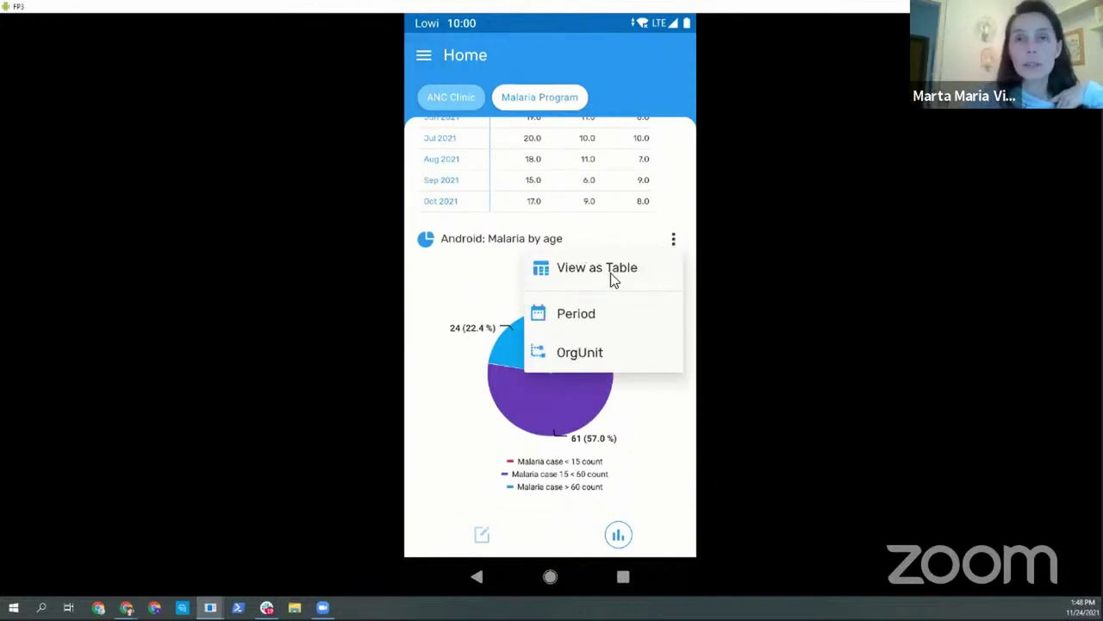
Filter the case details table to Njandama MCHP under Badjia, then reset the org unit filter
left_click(481, 280)
scroll(478, 279, "up", 2)
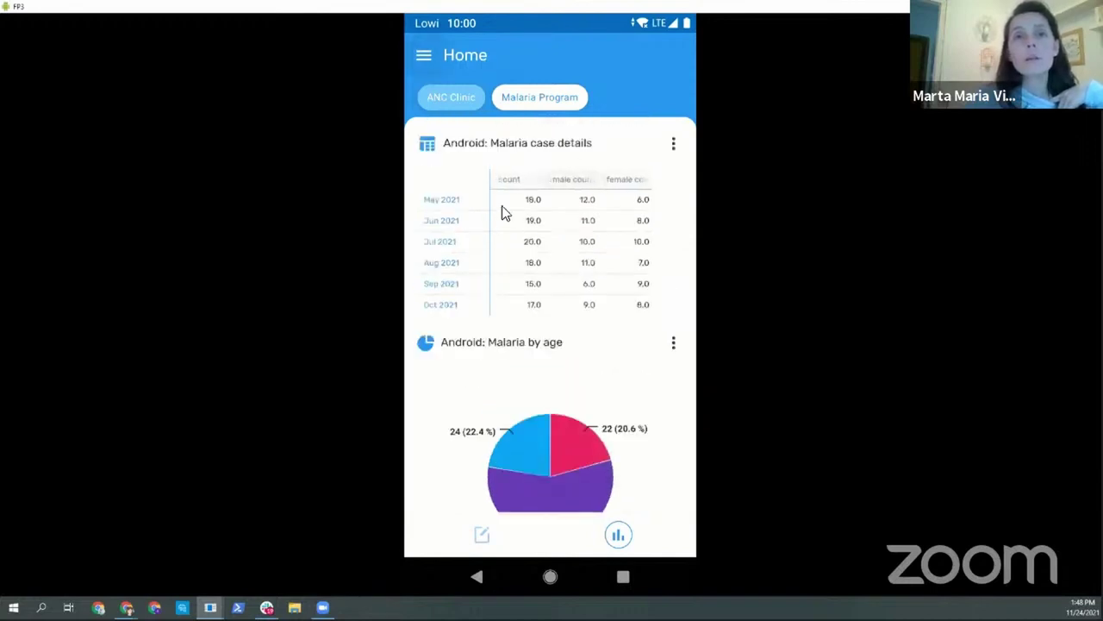
left_click(672, 146)
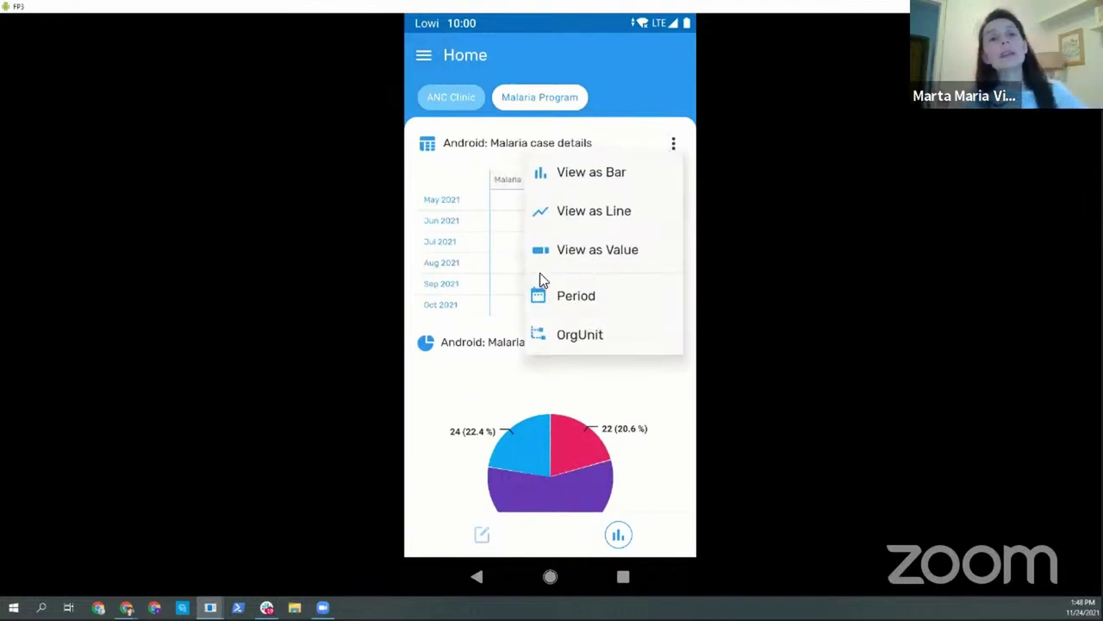
left_click(586, 341)
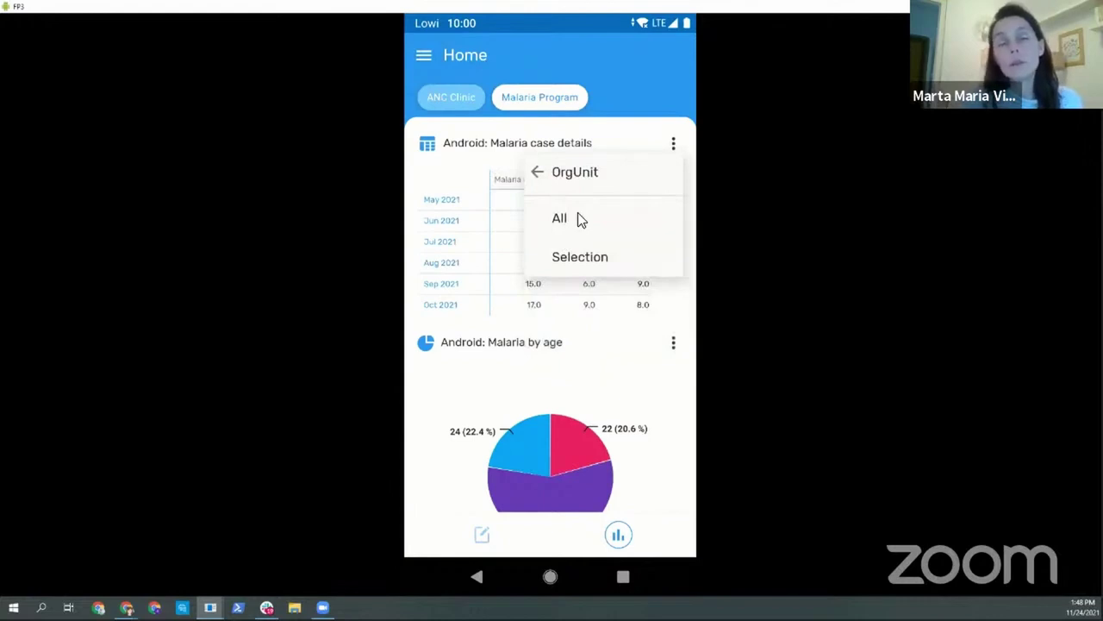
left_click(584, 264)
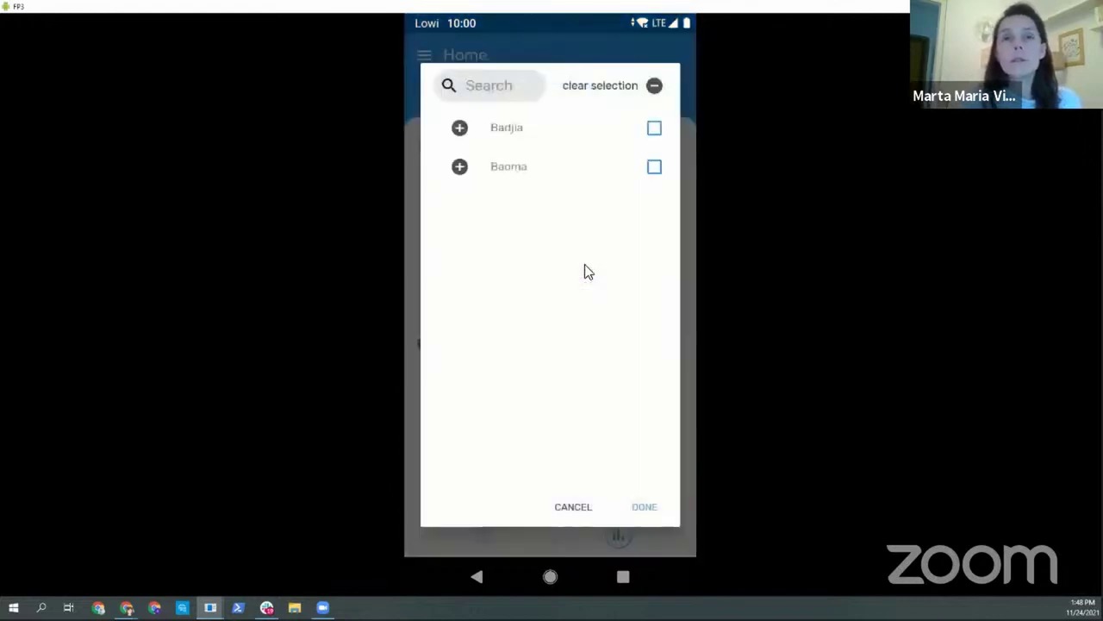
left_click(459, 129)
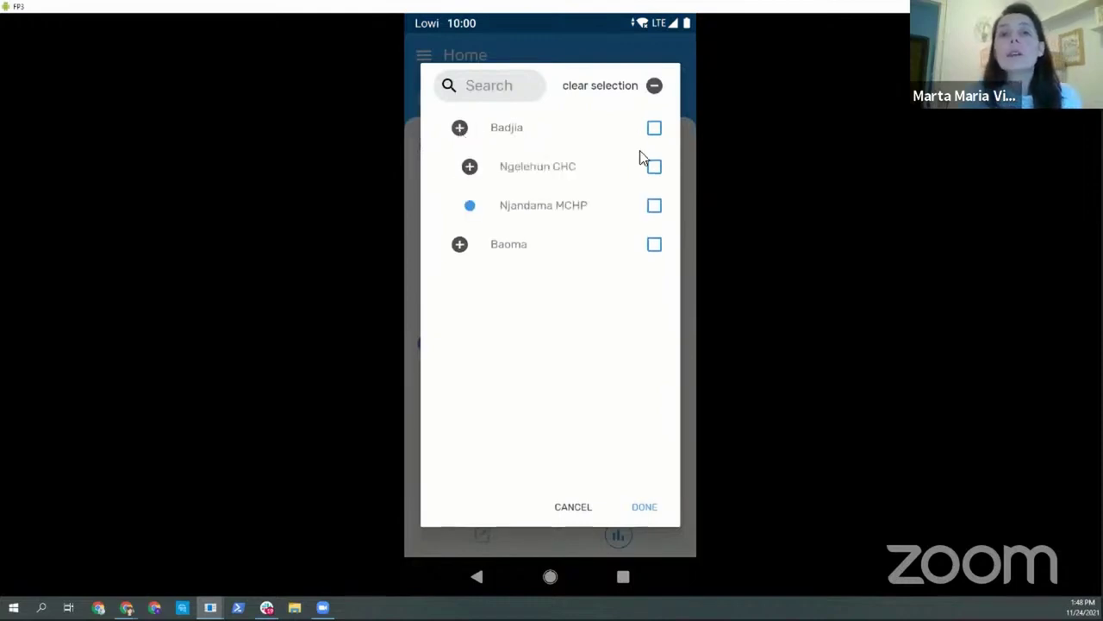
left_click(655, 206)
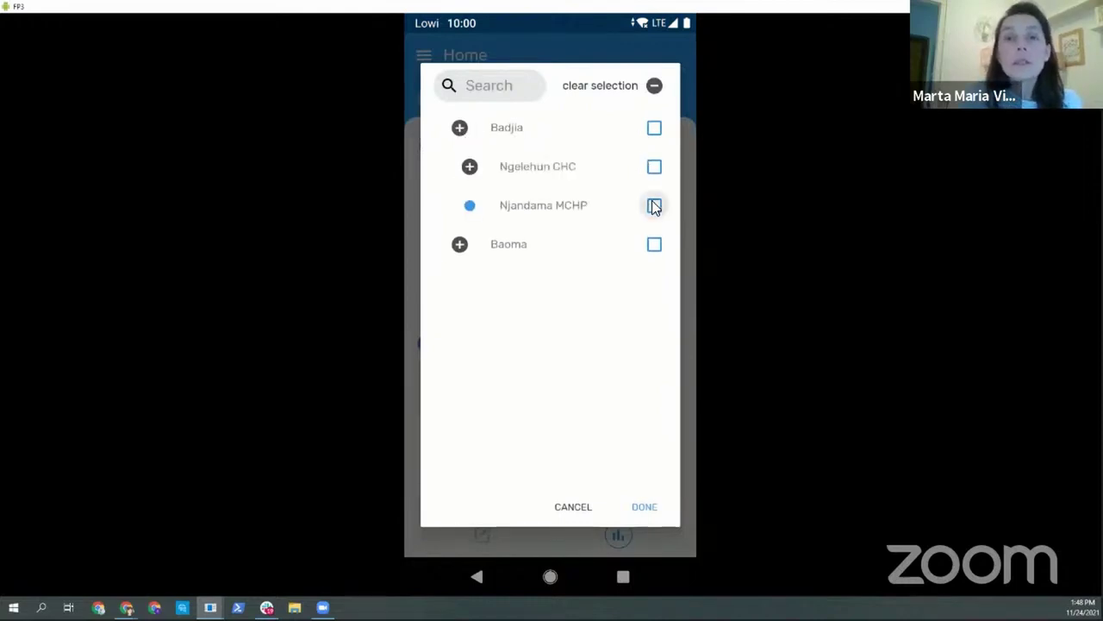
left_click(643, 508)
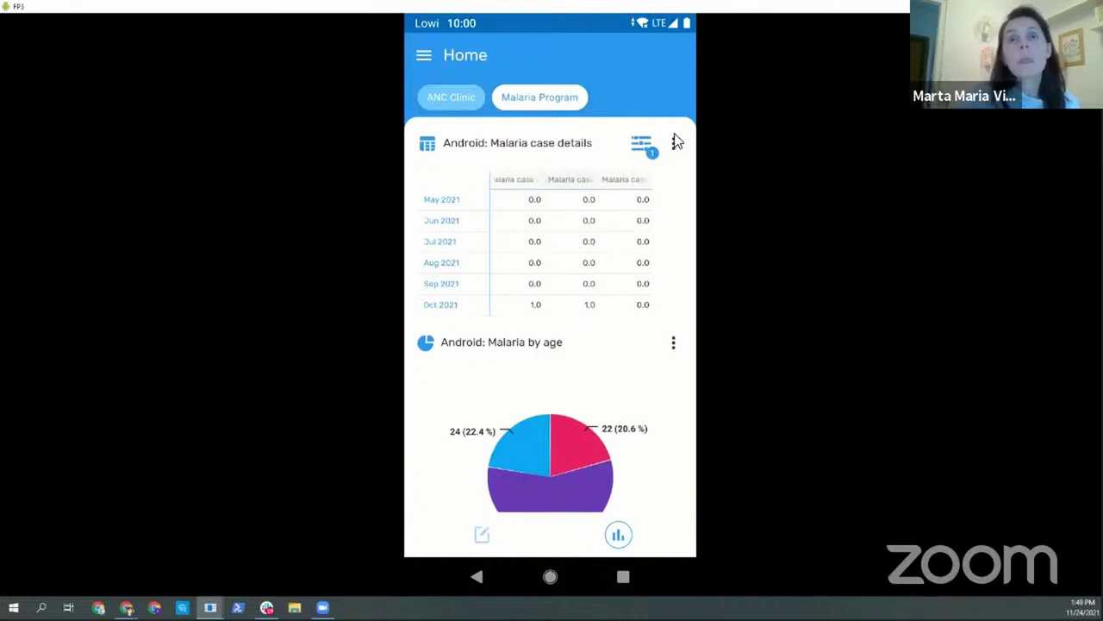
left_click(641, 144)
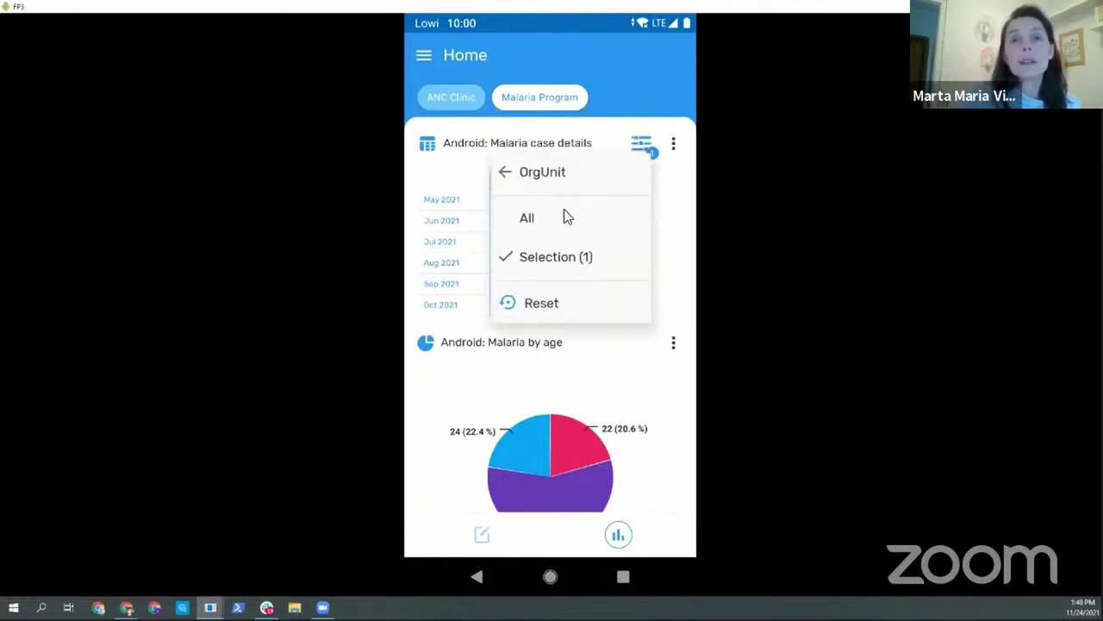
left_click(542, 303)
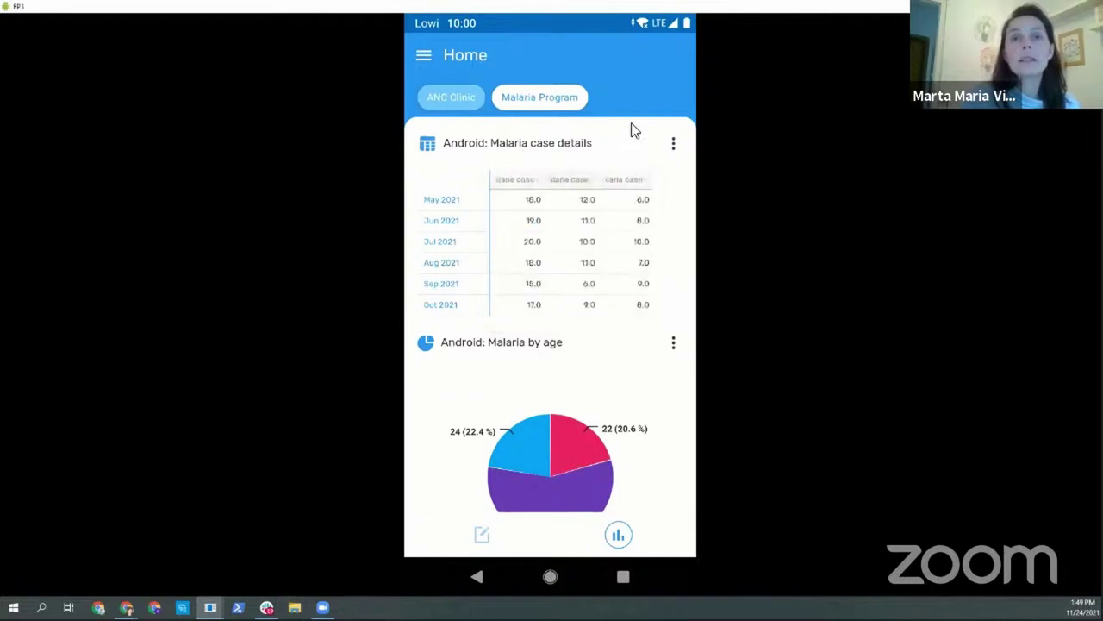
Browse the weekly, yearly and monthly period options for the case details table
left_click(675, 144)
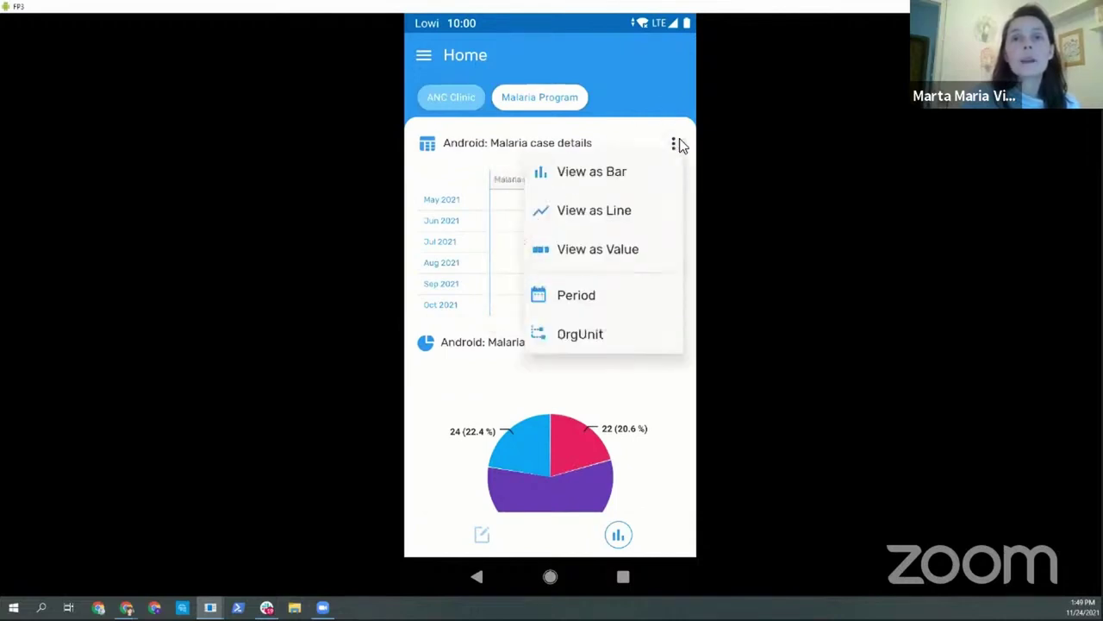
left_click(579, 294)
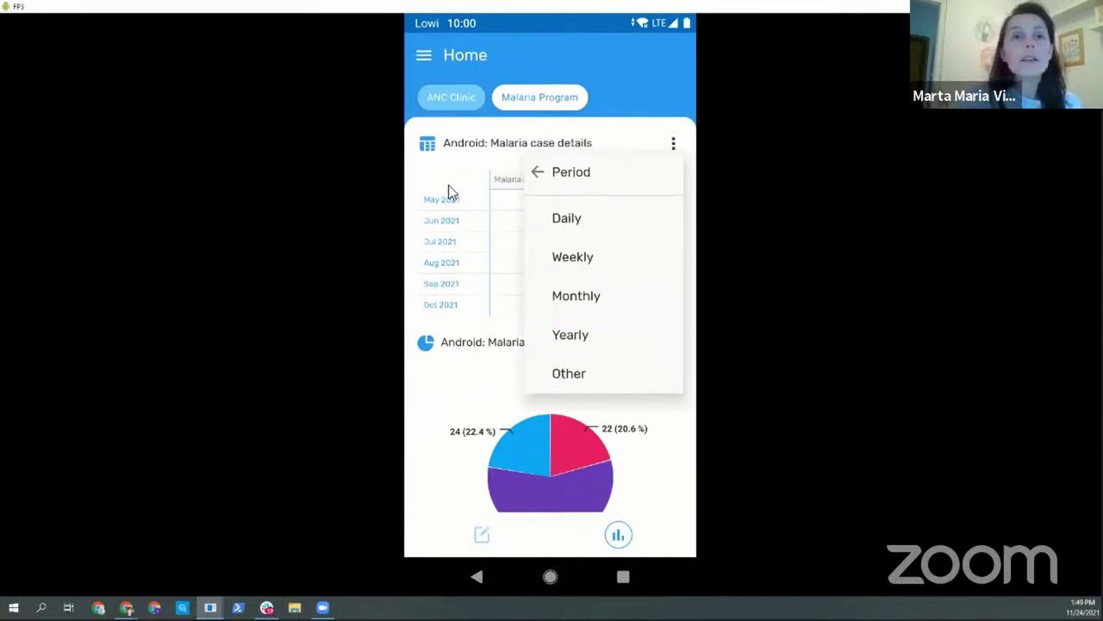
left_click(592, 264)
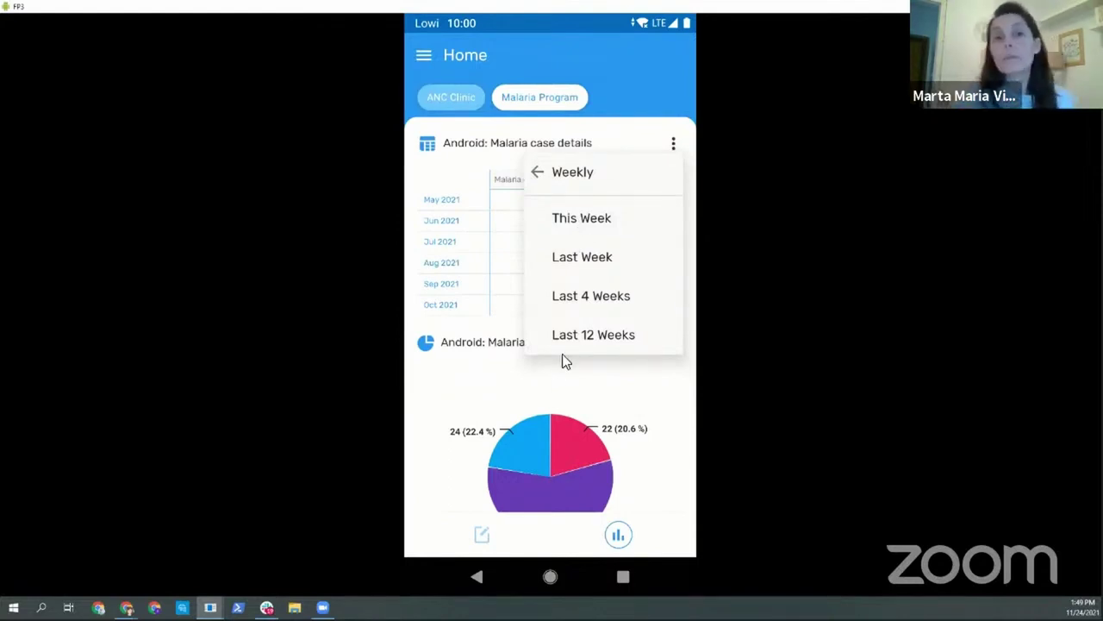
left_click(538, 175)
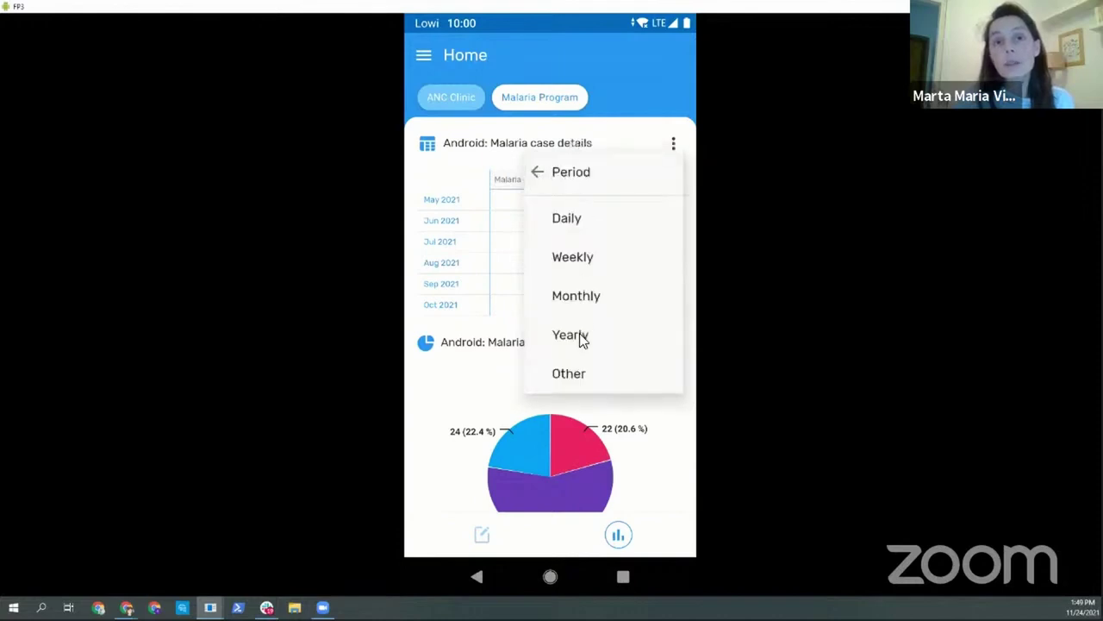
left_click(576, 336)
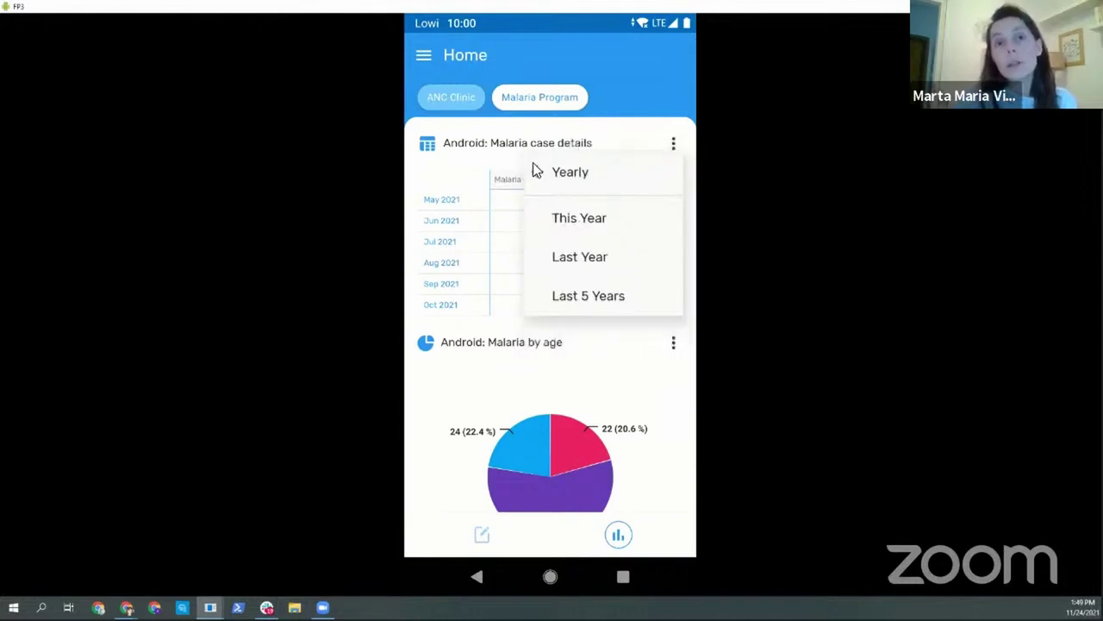
left_click(537, 174)
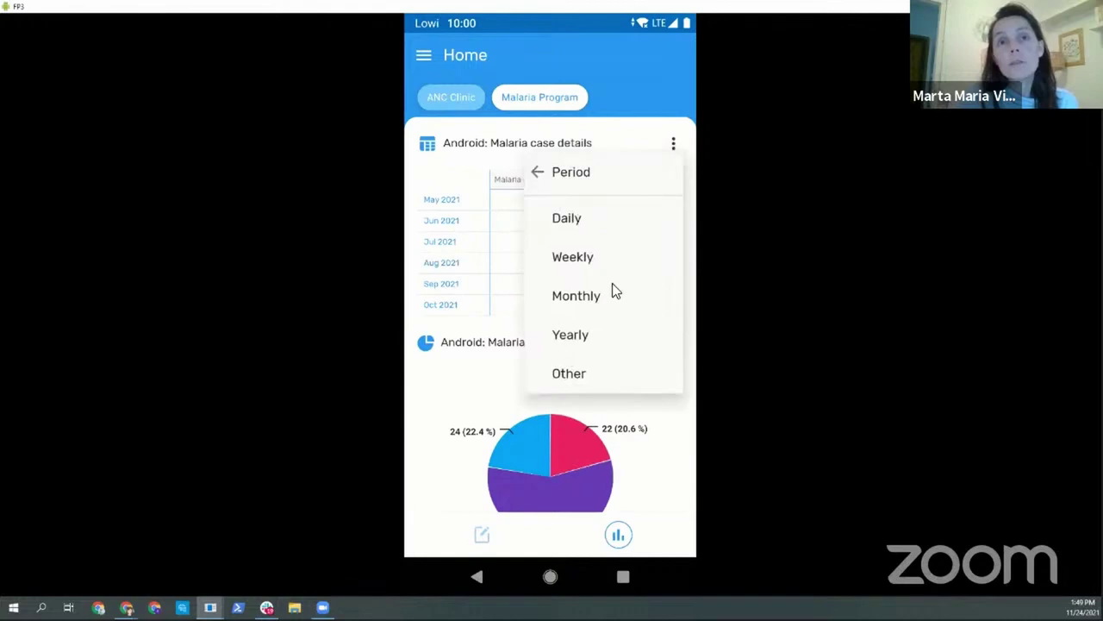
left_click(581, 302)
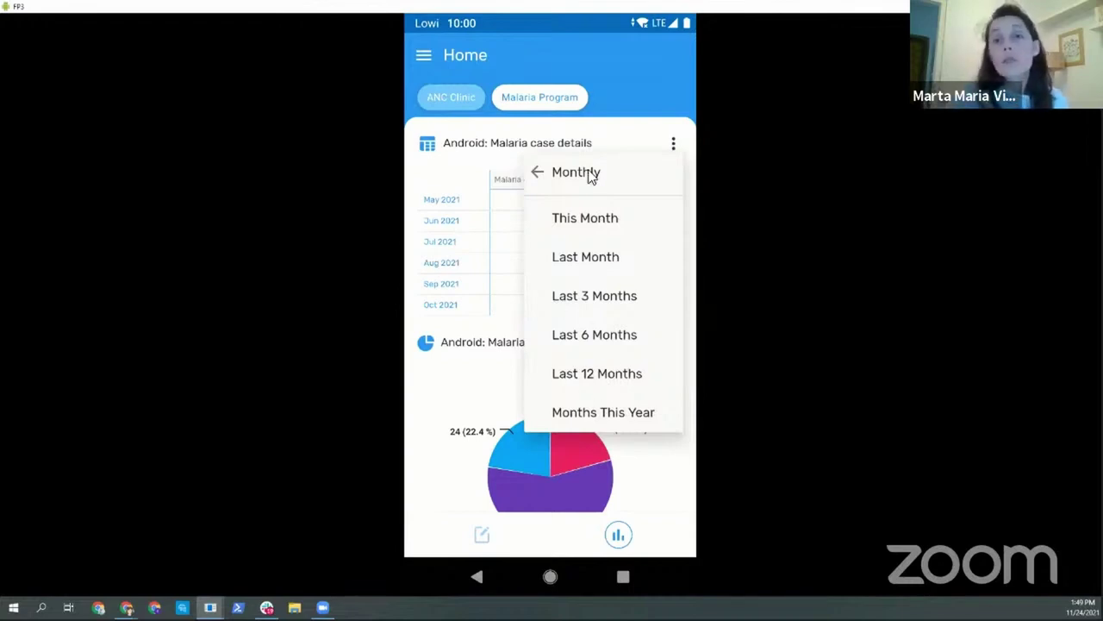
left_click(536, 173)
Limit the table to the Last 12 Weeks including the current week, then reopen its period filter
left_click(581, 256)
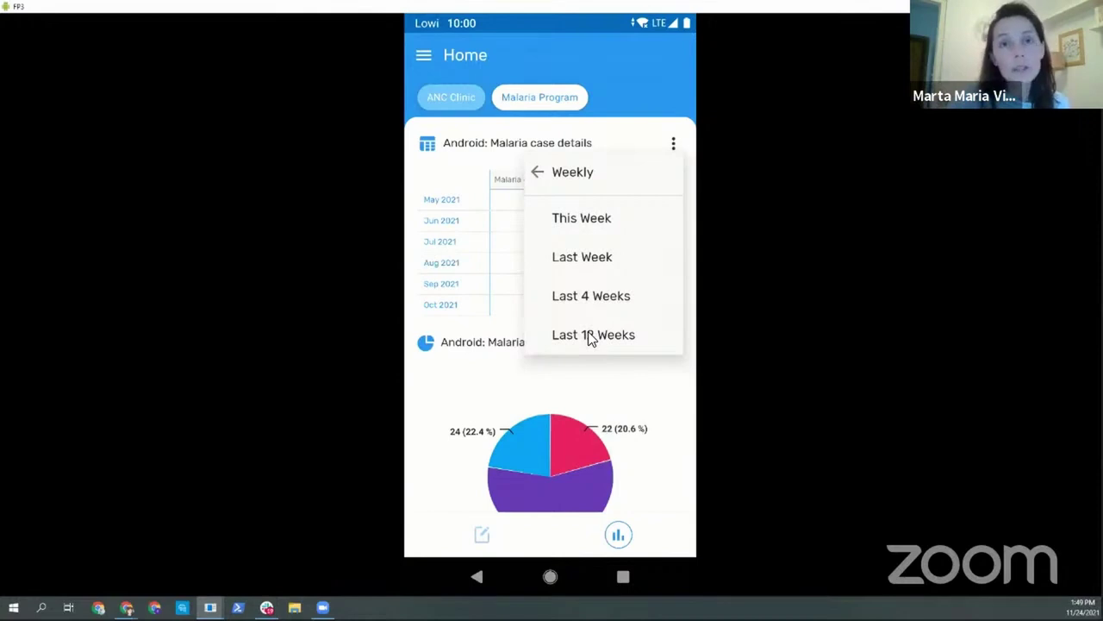
left_click(589, 336)
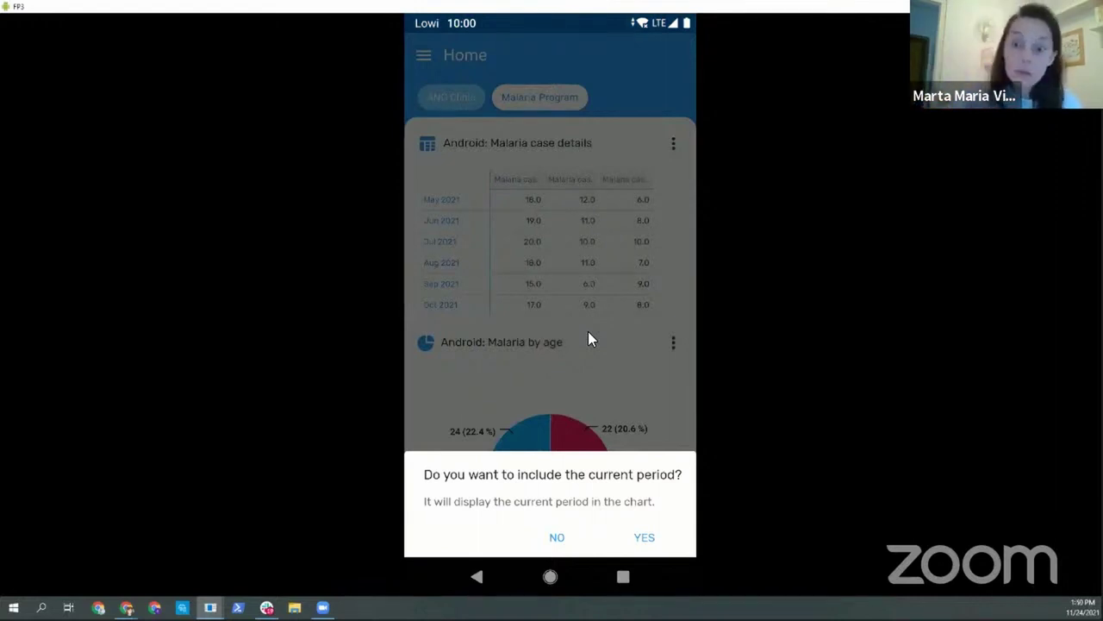
left_click(645, 537)
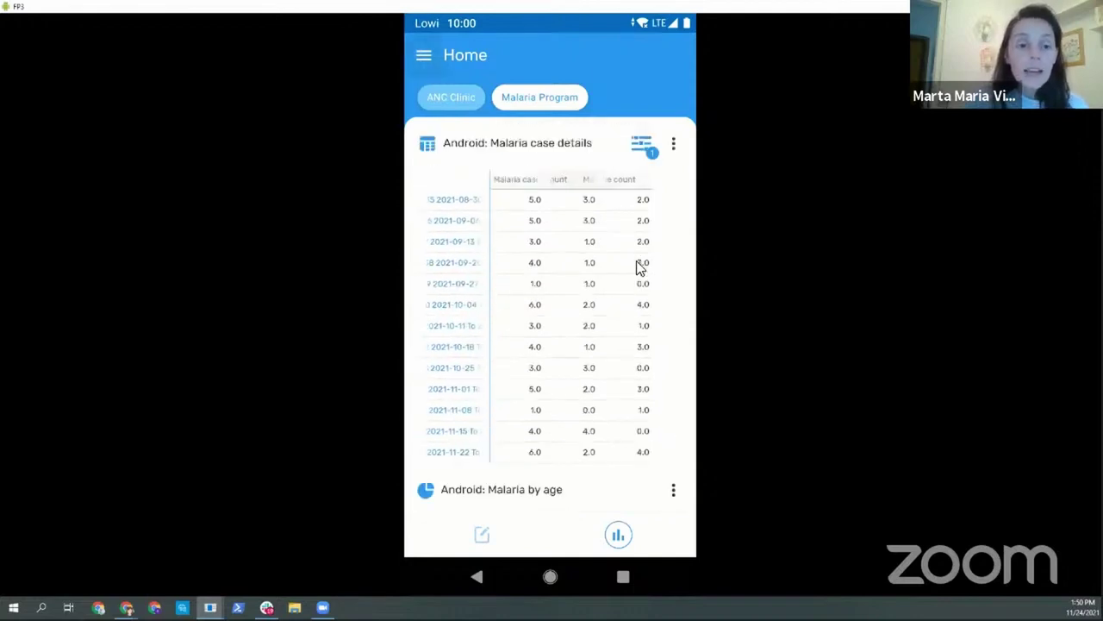
left_click(645, 149)
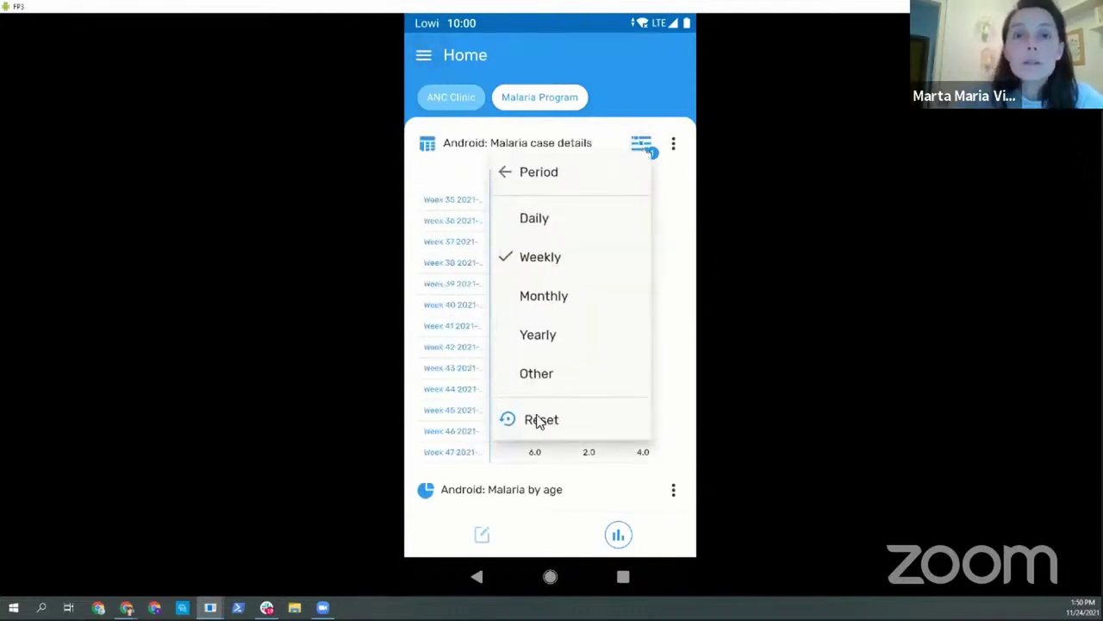
key("alt+f")
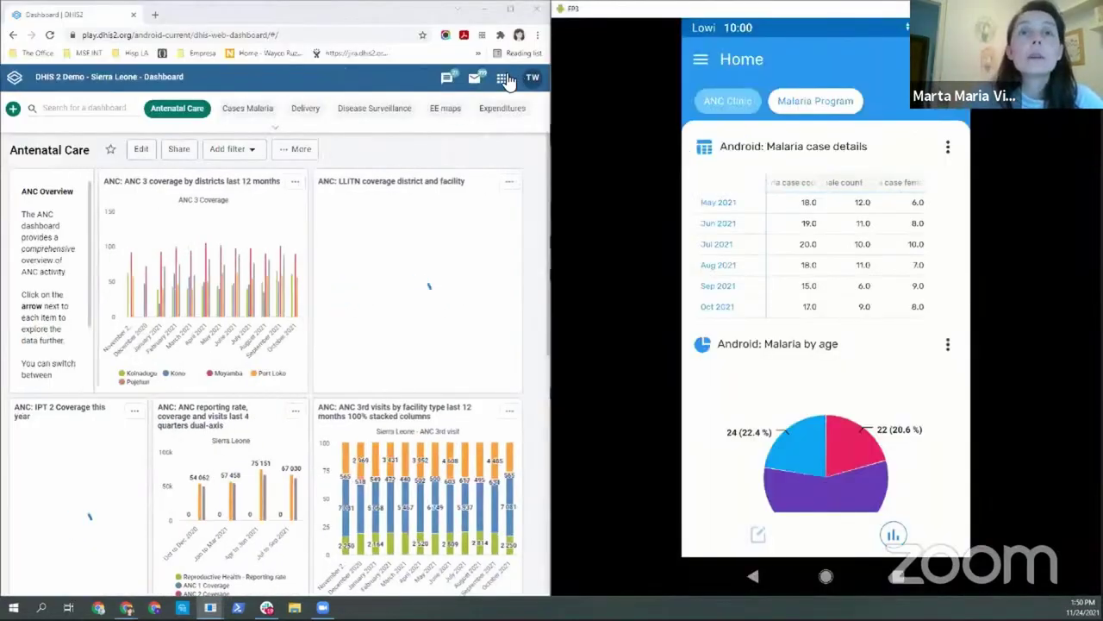
Search the DHIS2 apps for 'and', launch Android Settings, and go to Analytics > Home
left_click(503, 79)
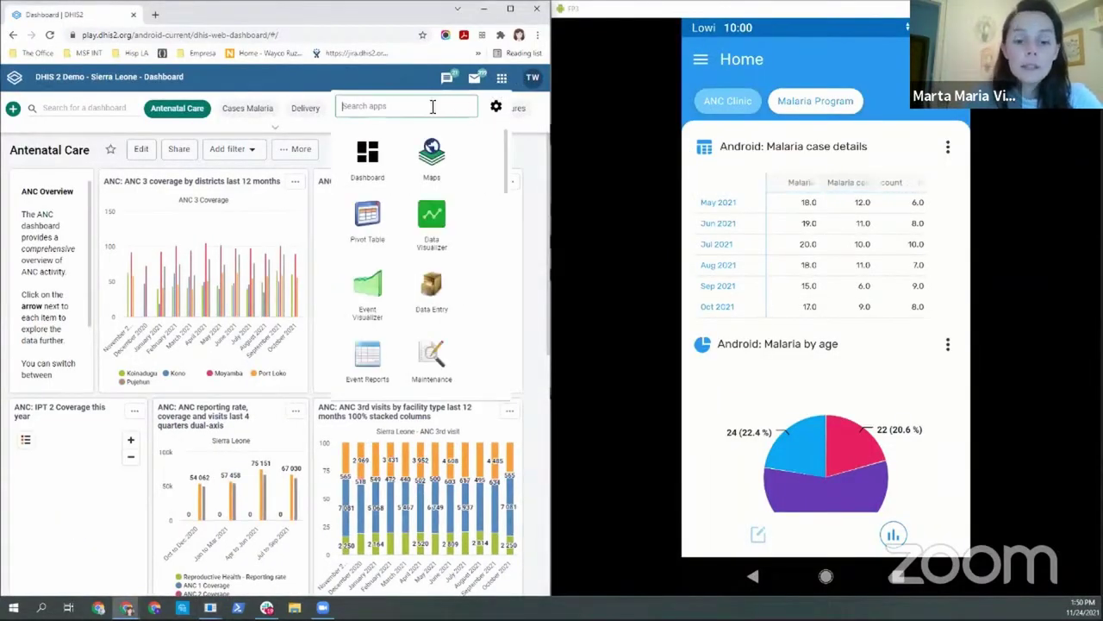
type("and")
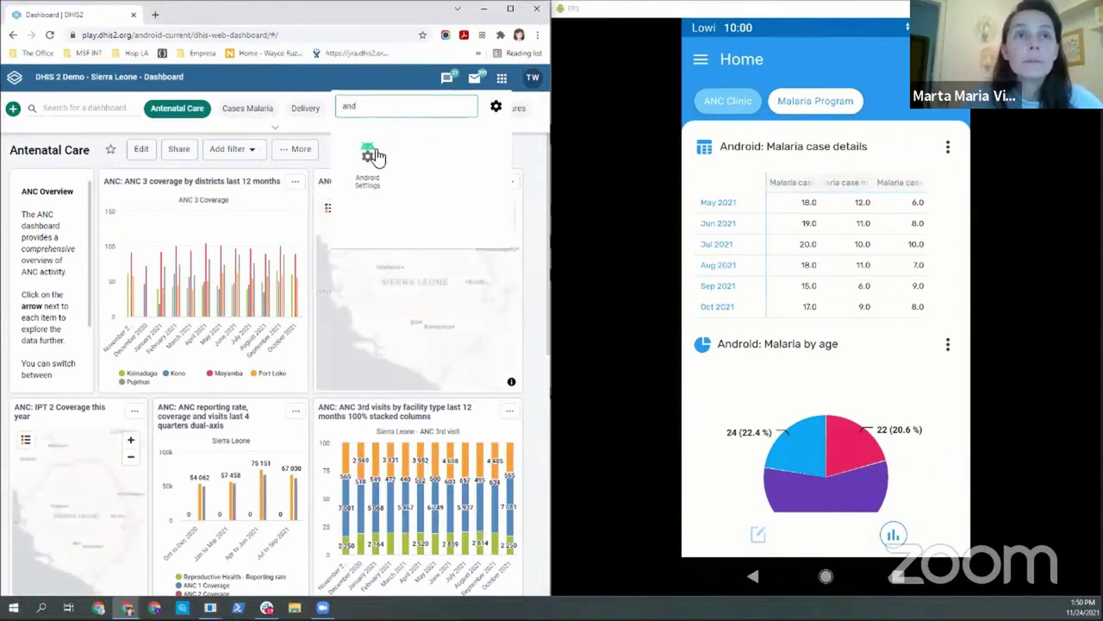
left_click(368, 164)
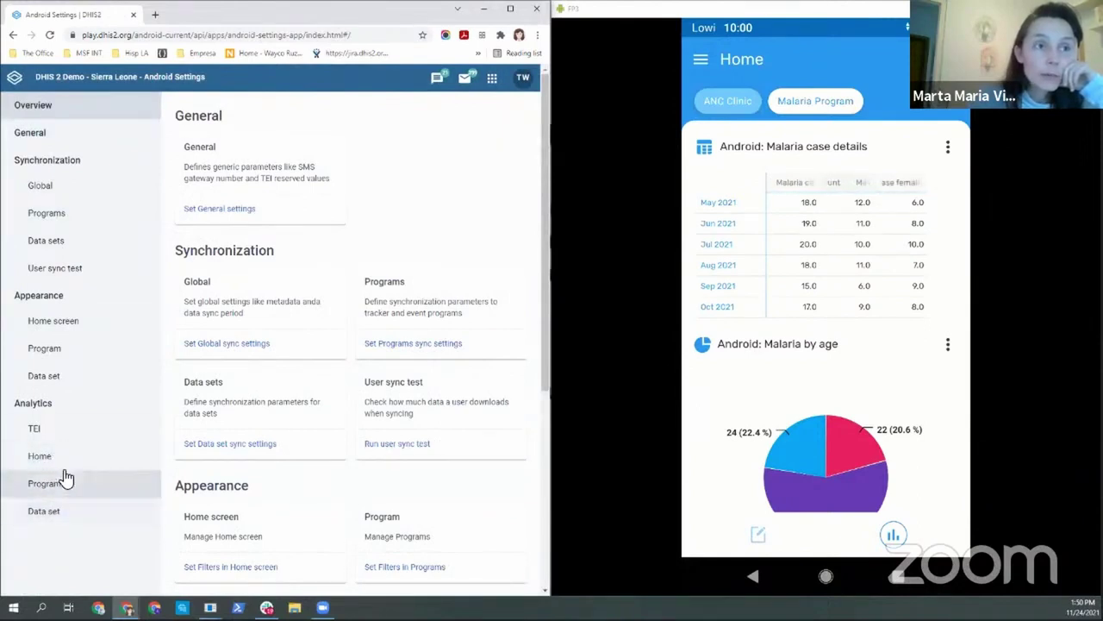
left_click(65, 466)
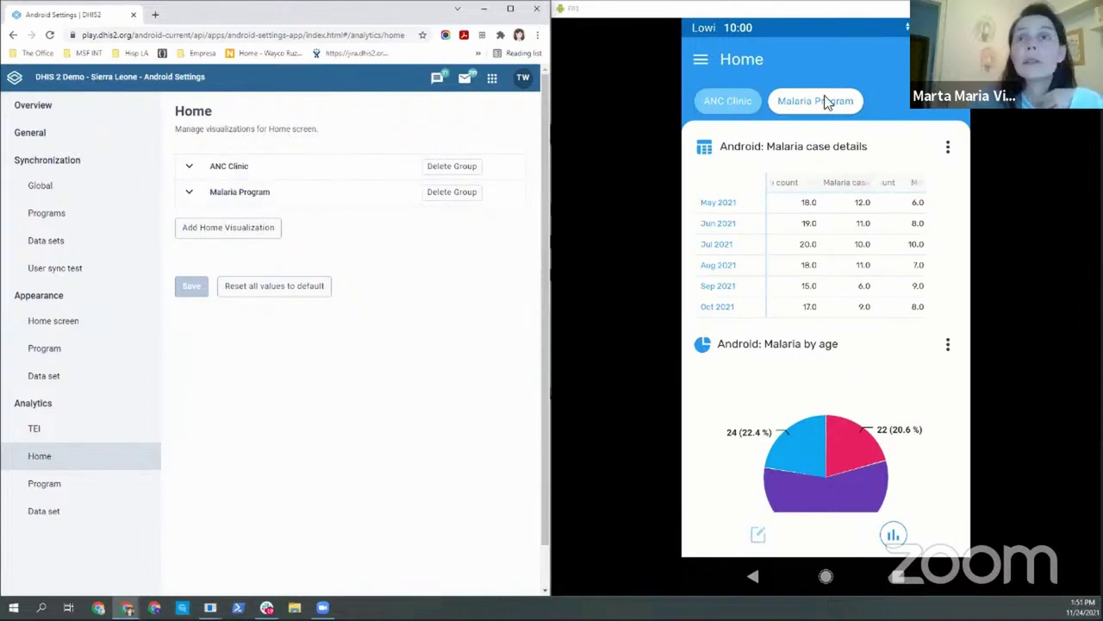
Expand the Malaria Program group, review Program and Data set settings, then begin adding a Home visualization
left_click(191, 195)
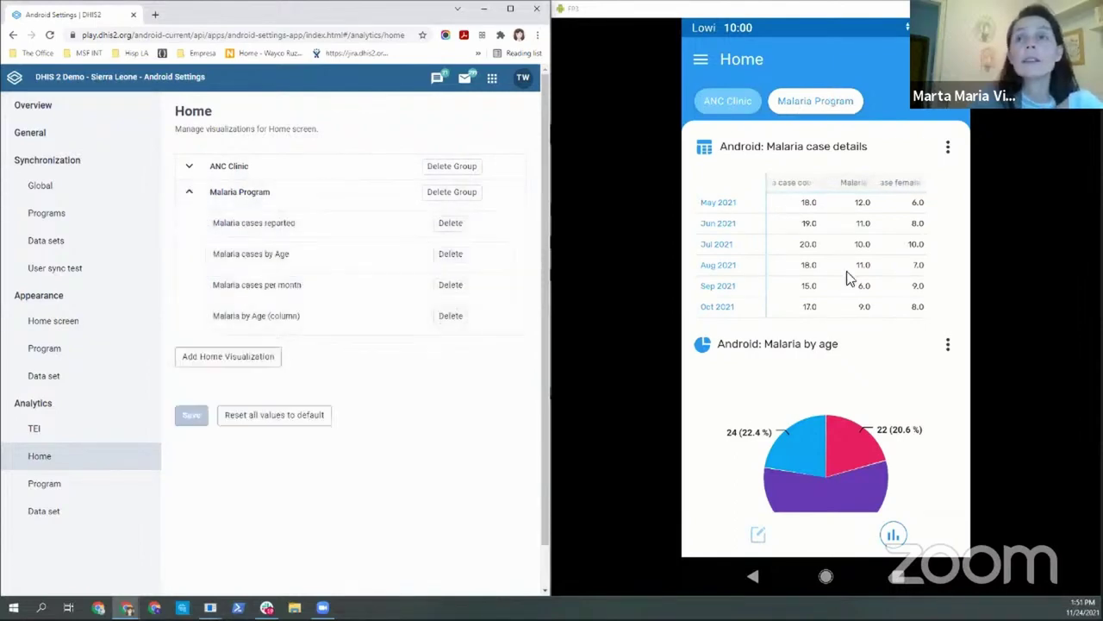
scroll(847, 278, "down", 5)
scroll(850, 275, "up", 5)
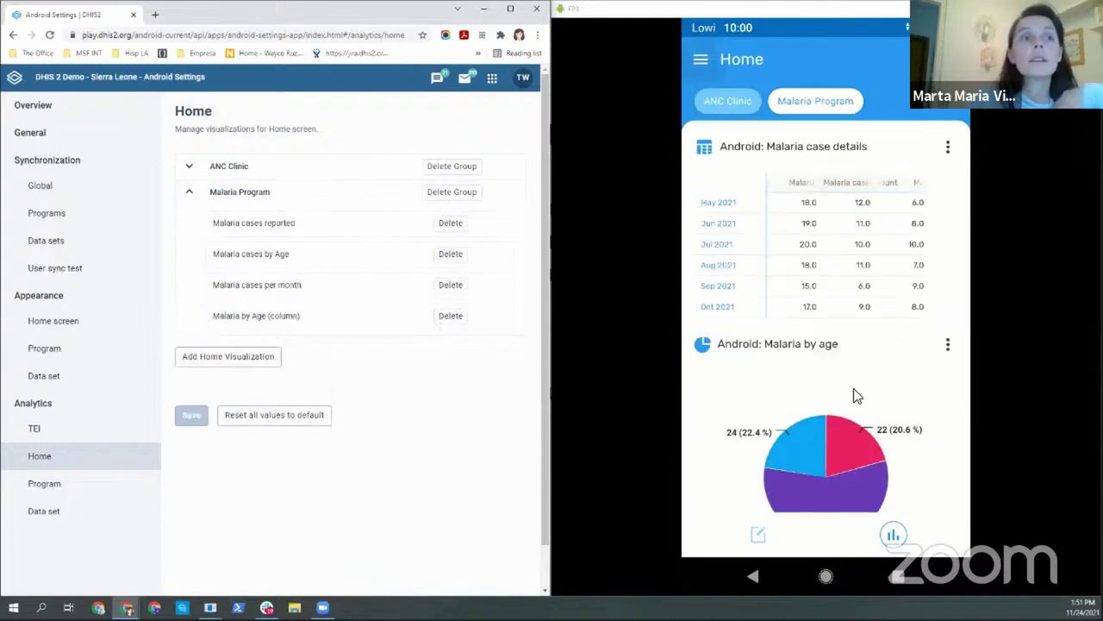
left_click(99, 483)
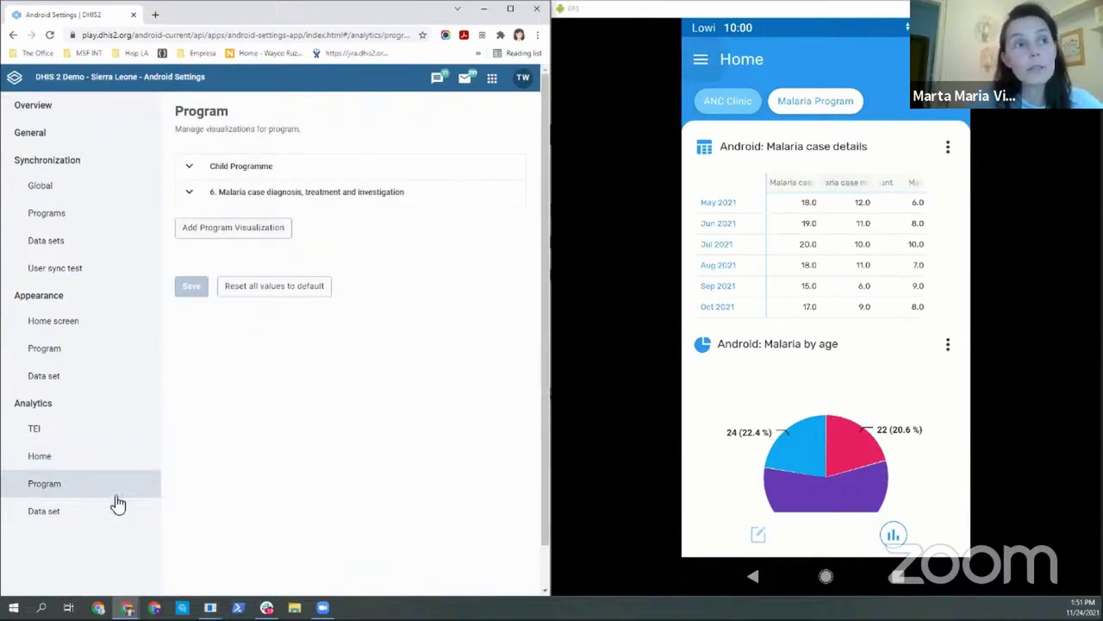
left_click(89, 515)
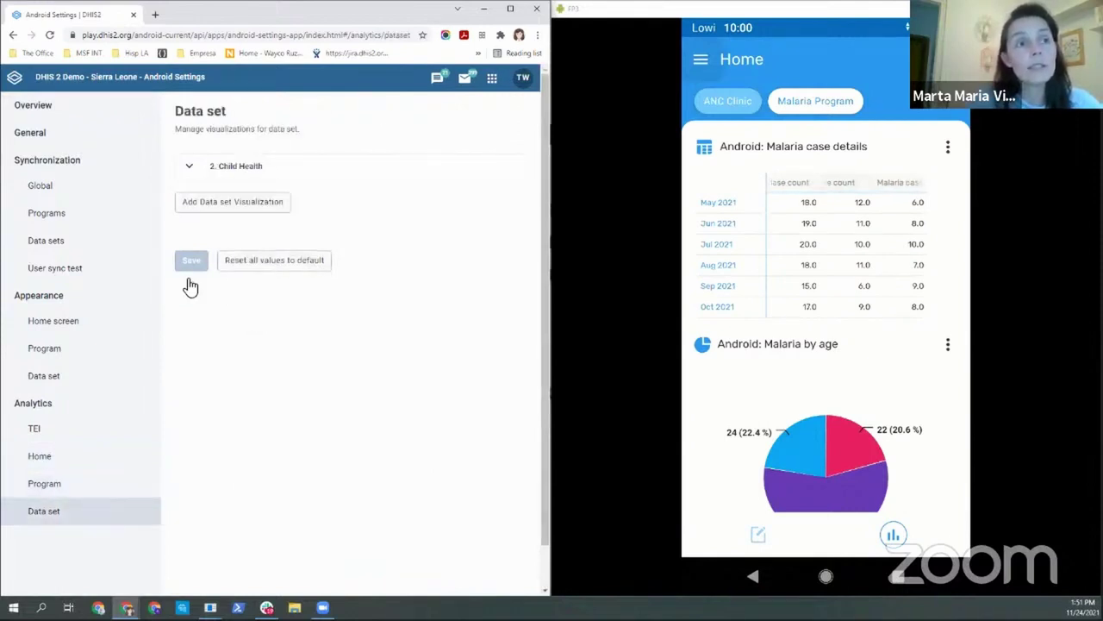
left_click(90, 453)
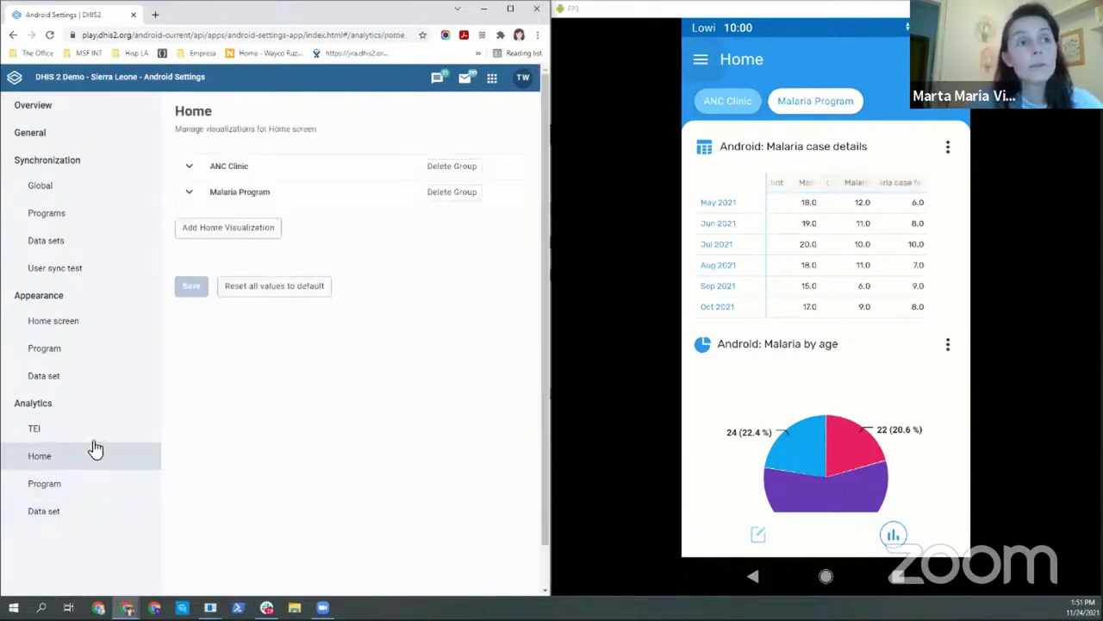
left_click(262, 227)
Choose Android: Malaria by age (column) as the item and turn off group visualization
left_click(276, 170)
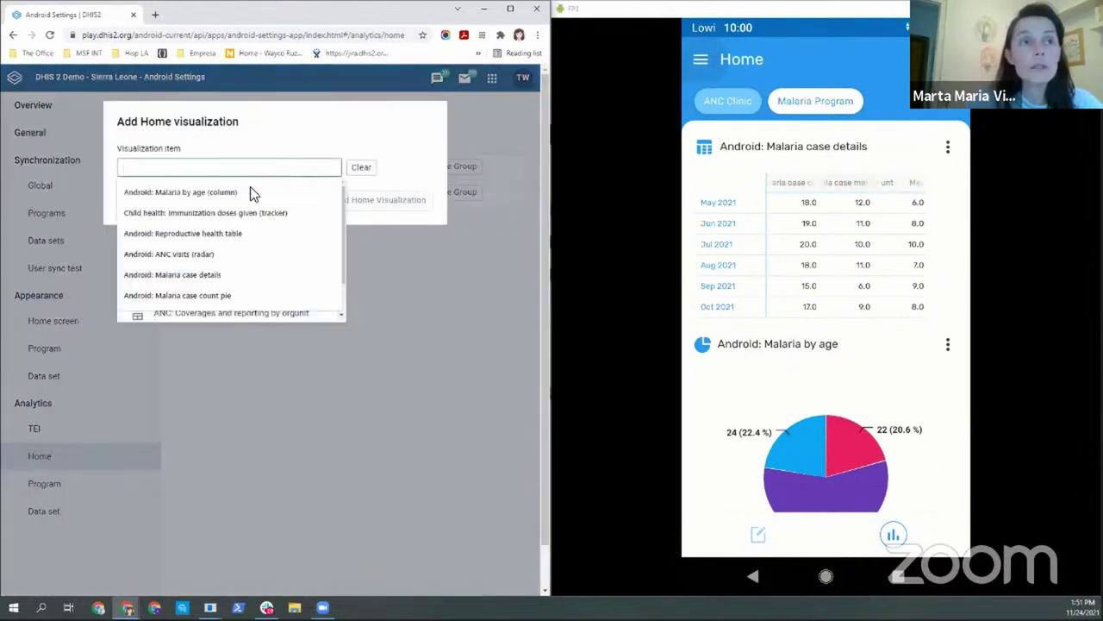
left_click(238, 193)
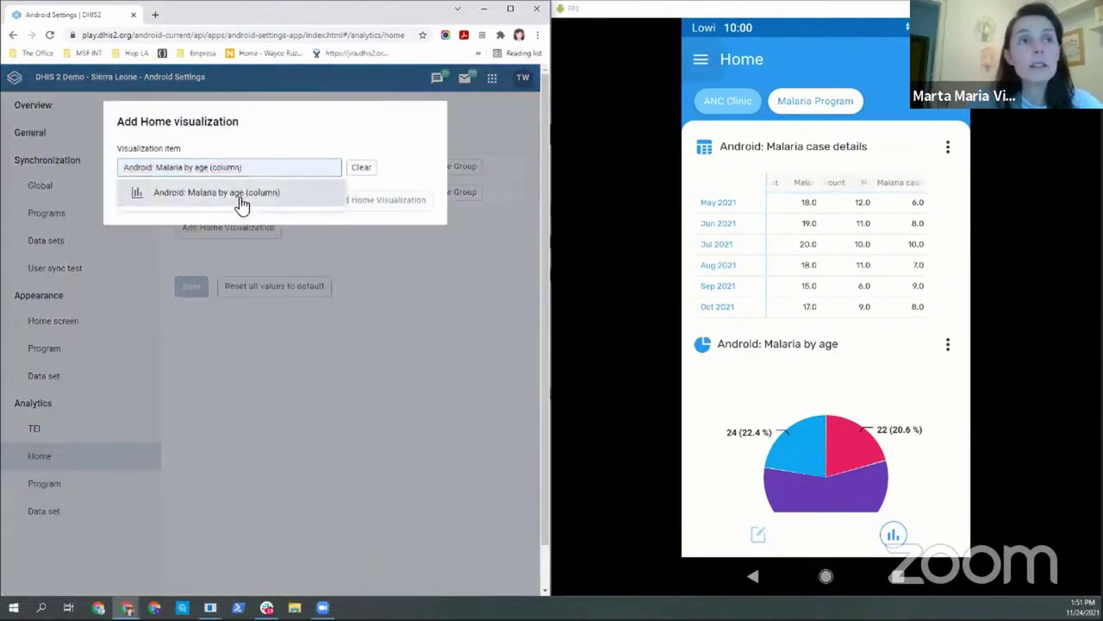
left_click(243, 203)
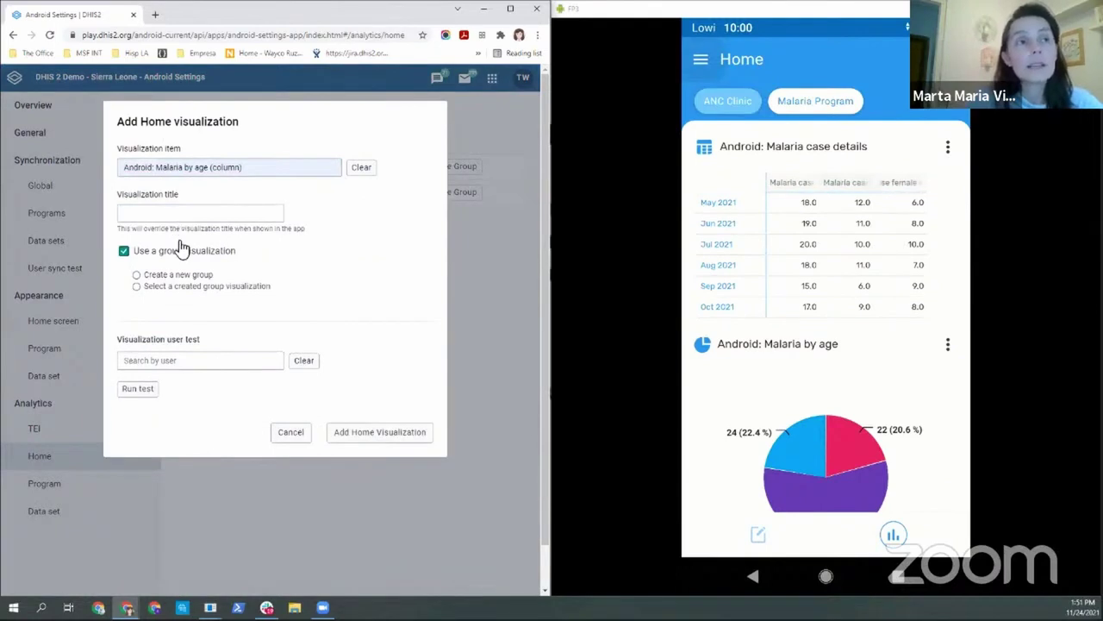
left_click(124, 255)
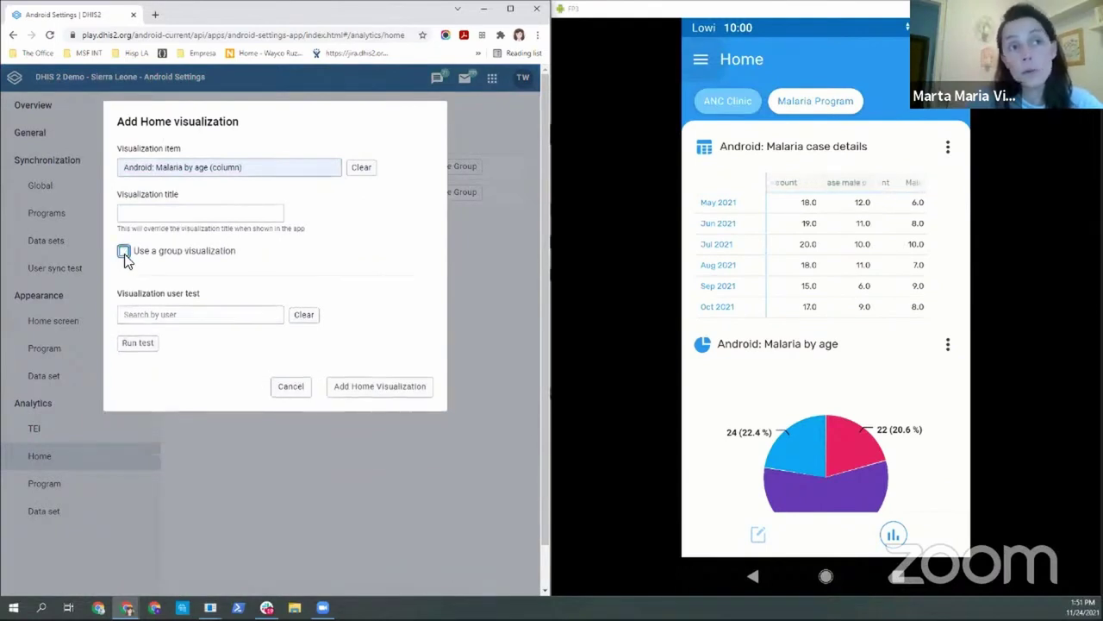
Select the test user and run the access test confirming they can view the visualization
left_click(170, 315)
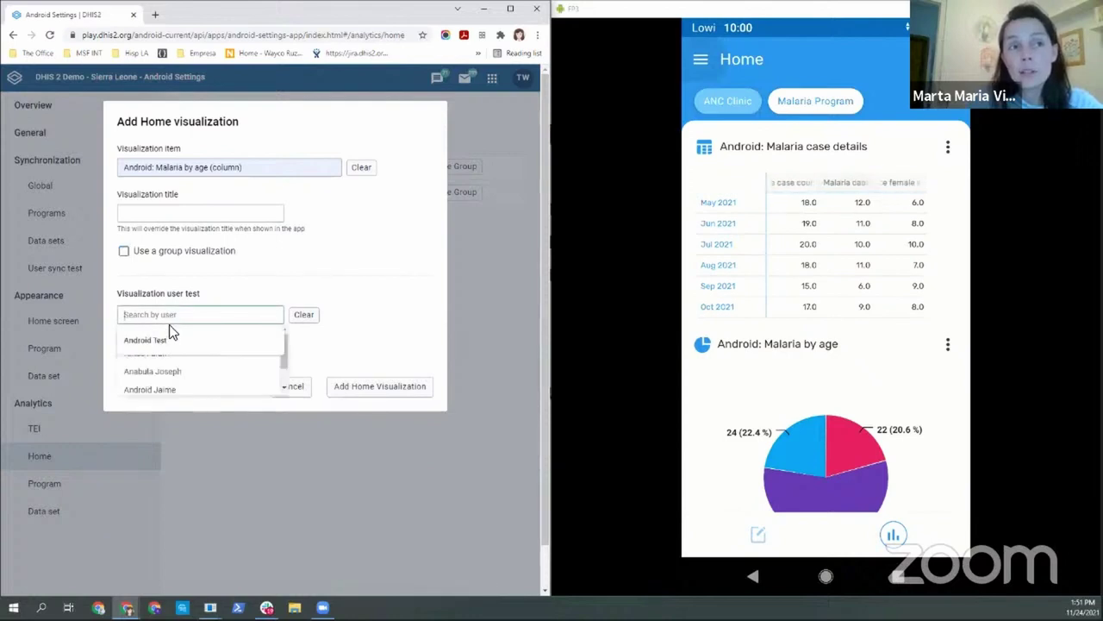
left_click(172, 336)
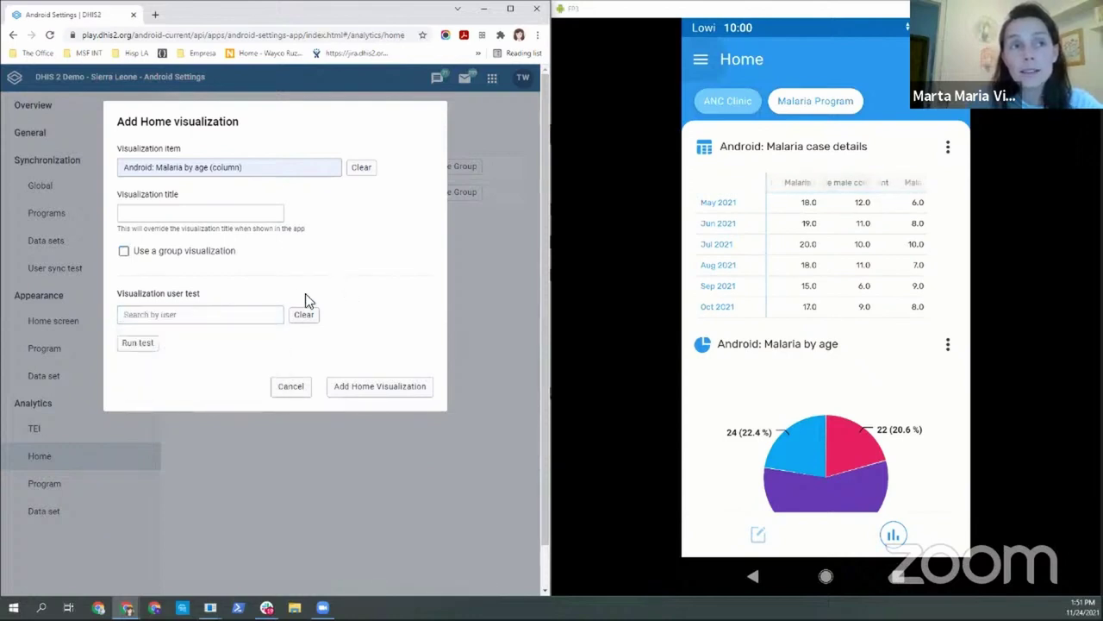
left_click(226, 315)
left_click(197, 347)
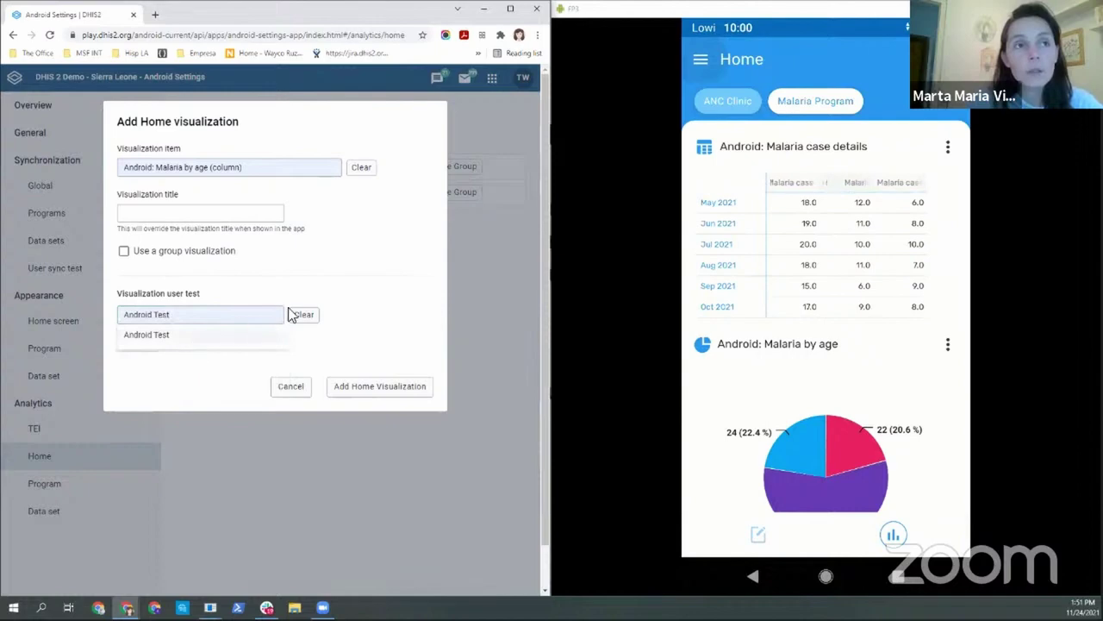
left_click(215, 345)
left_click(141, 344)
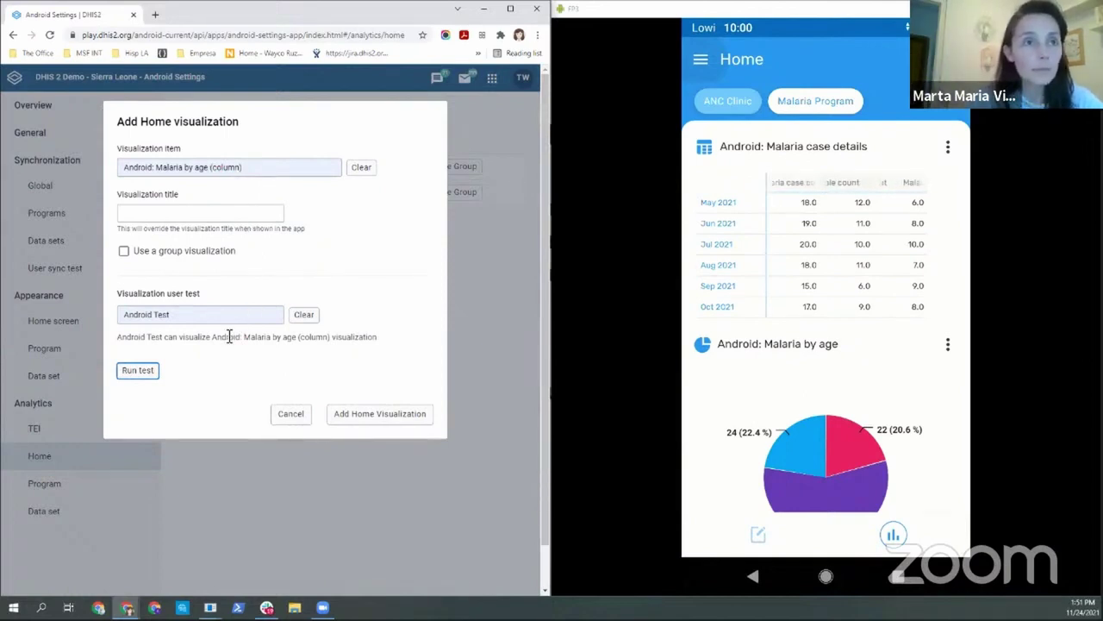
left_click_drag(134, 337, 229, 343)
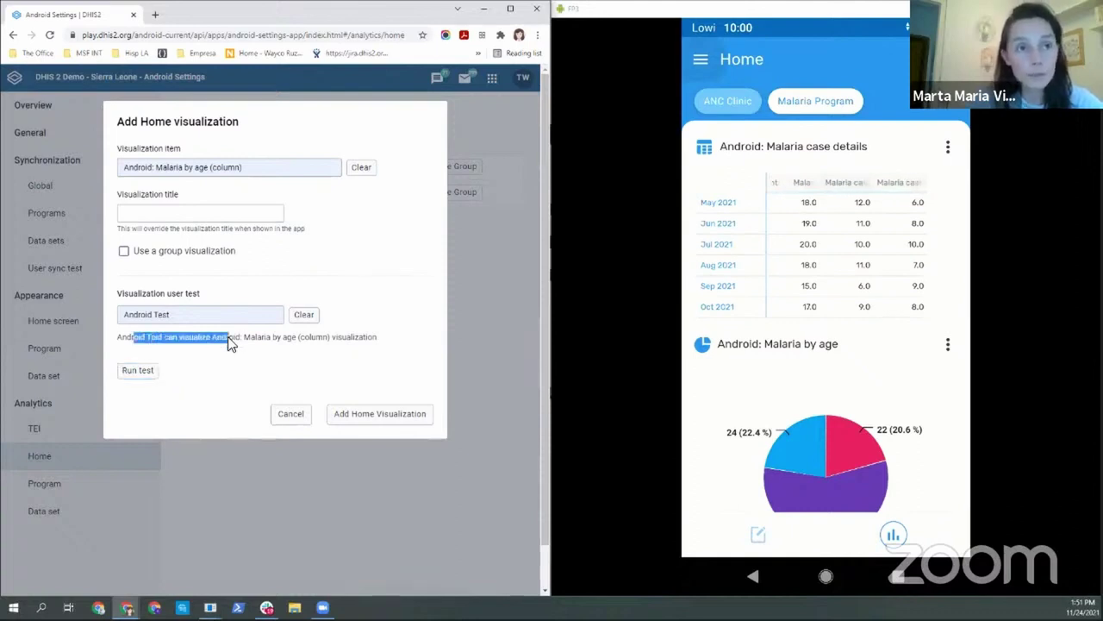